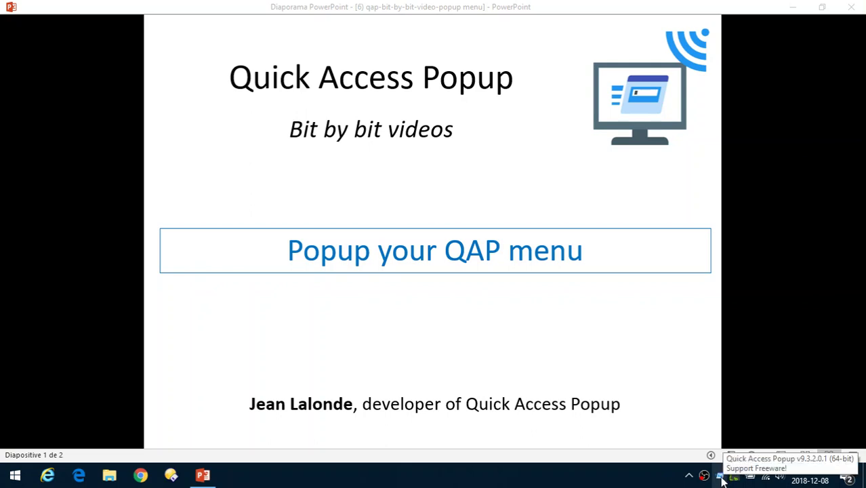
Launch Notepad from the Quick Access Popup favorites and shift its window slightly down and across
{"action": "left_click", "coordinate": [720, 477]}
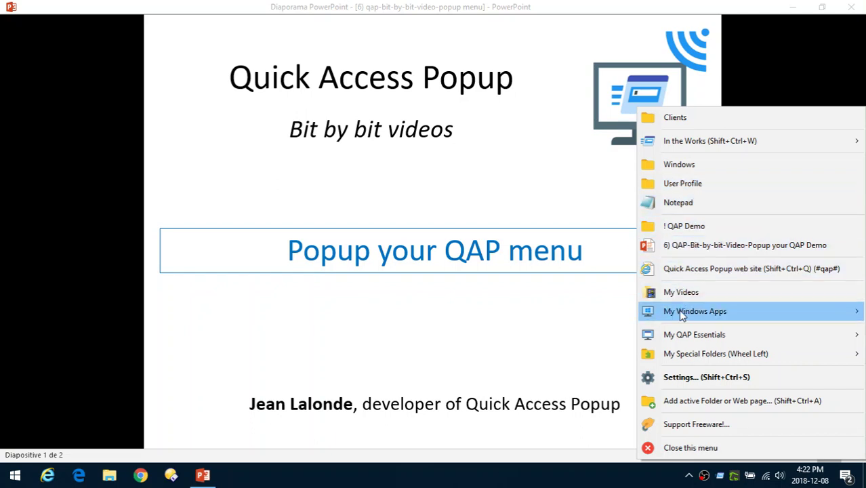
{"action": "left_click", "coordinate": [685, 204]}
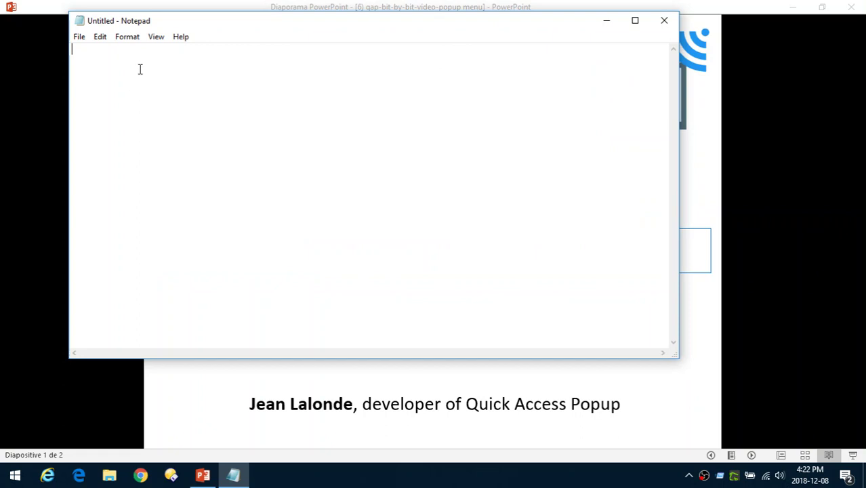
{"action": "left_click_drag", "start_coordinate": [155, 27], "coordinate": [176, 40]}
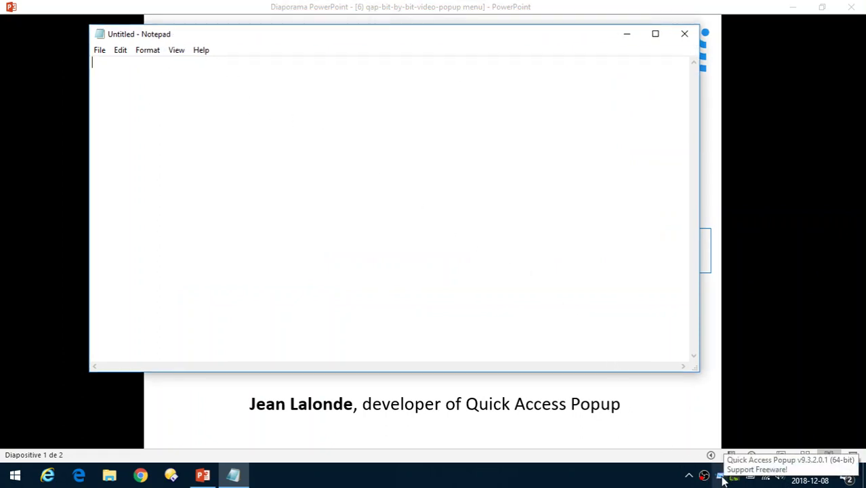
Bring up the QAP menu over Notepad, open the ! QAP Demo favorite folder and reposition its Explorer window over Notepad
{"action": "middle_click", "coordinate": [205, 74]}
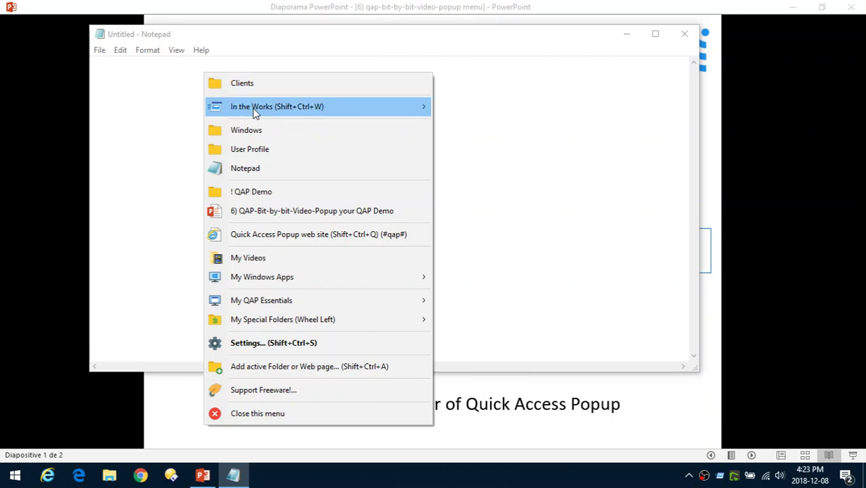
{"action": "left_click", "coordinate": [283, 195]}
{"action": "left_click_drag", "start_coordinate": [443, 140], "coordinate": [376, 92]}
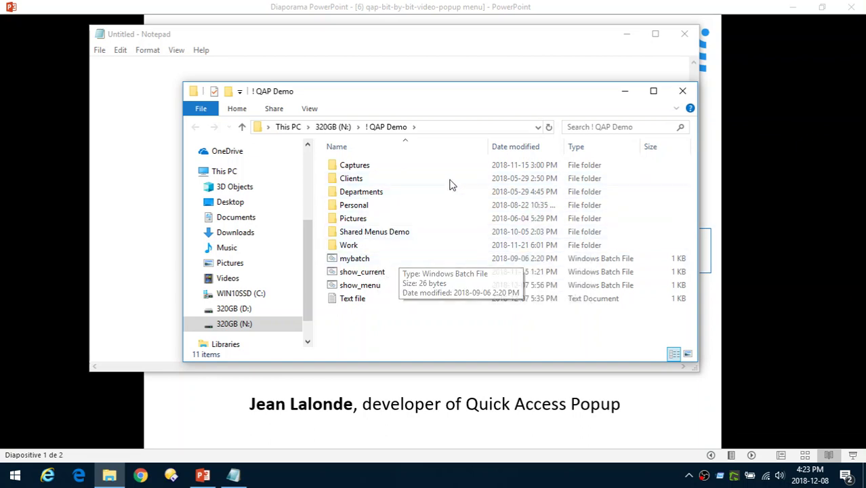
Use the QAP menu over the Explorer window to change its folder to User Profile and back to ! QAP Demo
{"action": "middle_click", "coordinate": [391, 192]}
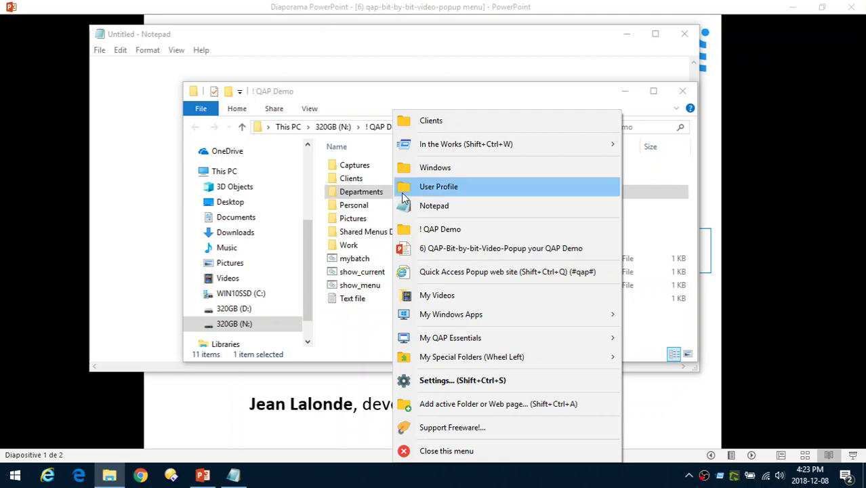
{"action": "left_click", "coordinate": [454, 189]}
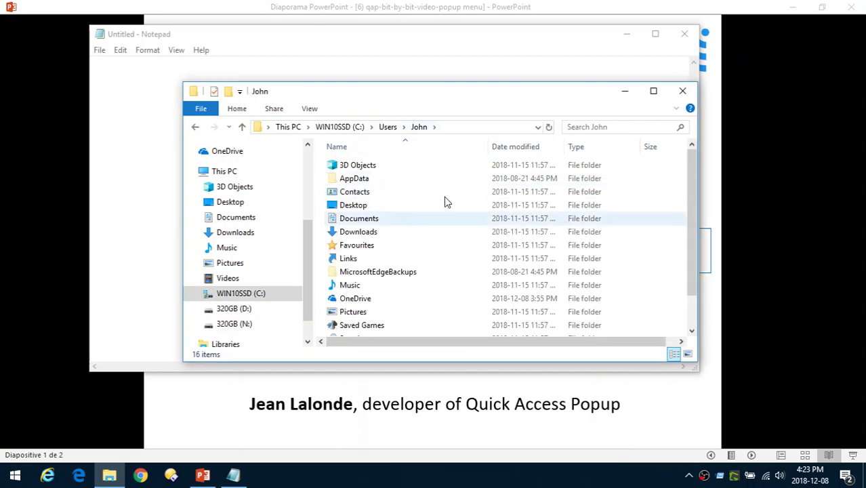
{"action": "middle_click", "coordinate": [404, 178]}
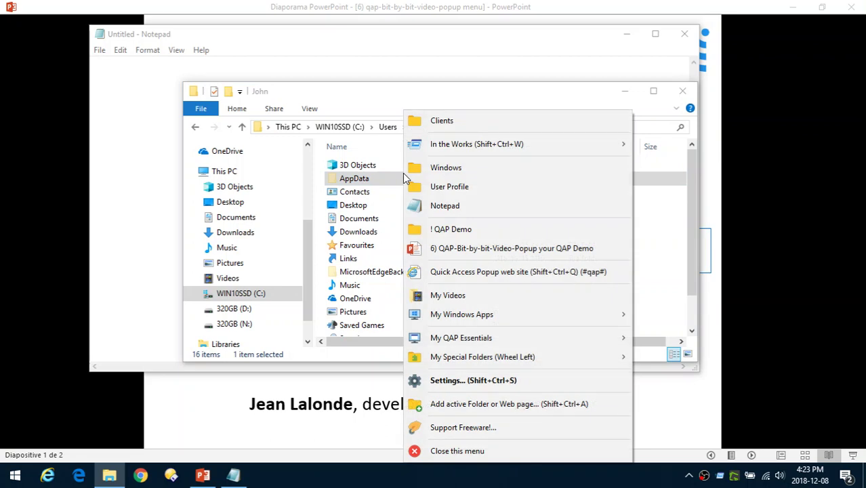
{"action": "left_click", "coordinate": [471, 229]}
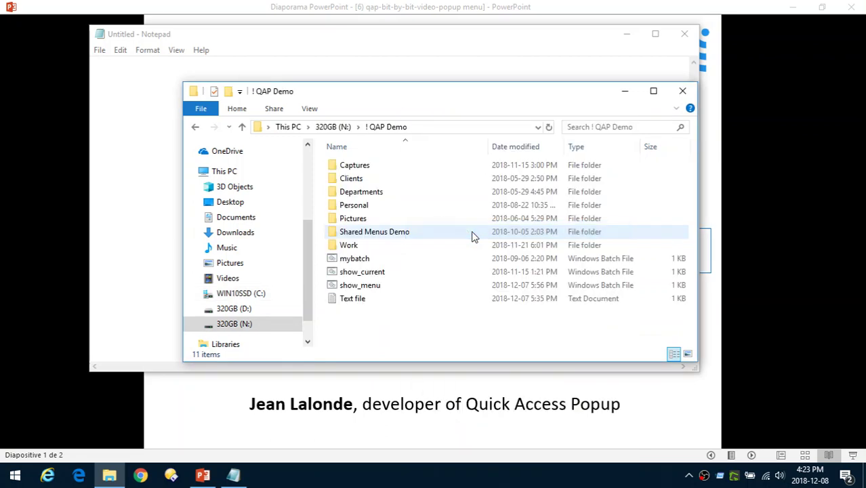
Bring up the QAP menu over the slideshow and open the Windows favorite in a new Explorer window
{"action": "left_click", "coordinate": [278, 8]}
{"action": "middle_click", "coordinate": [171, 60]}
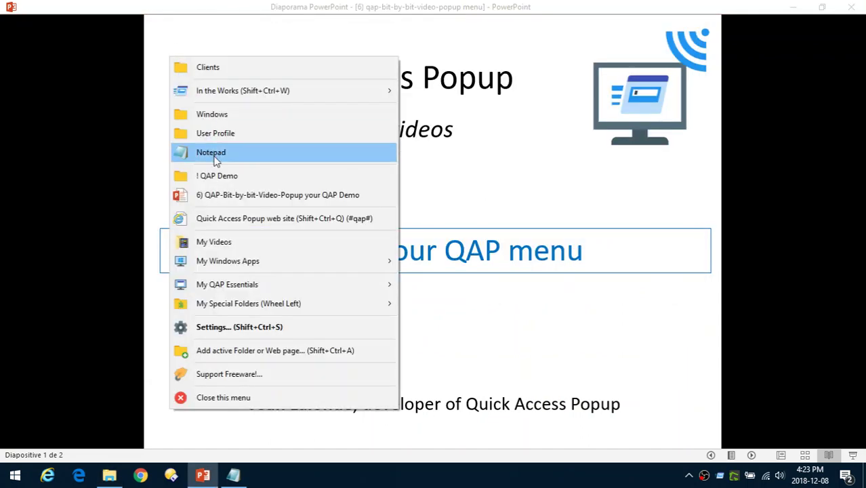
{"action": "left_click", "coordinate": [221, 118]}
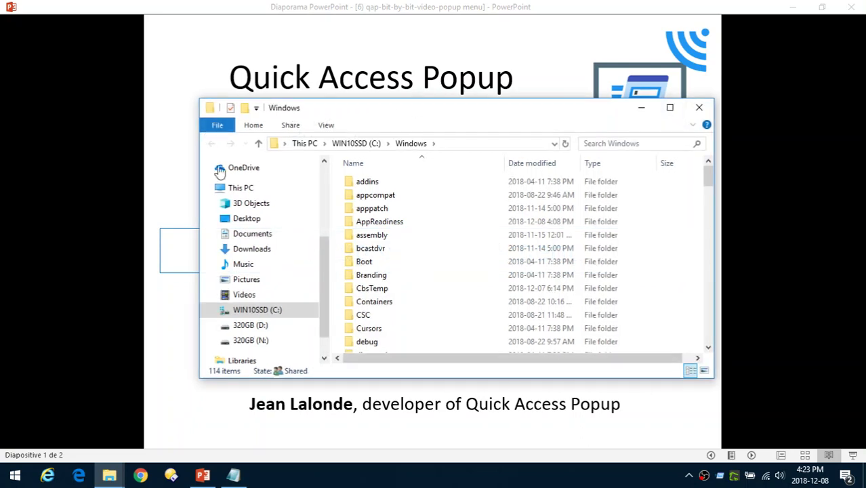
Bring back the ! QAP Demo window and offset it from the Windows folder window so both title bars show
{"action": "key", "text": "alt+Tab"}
{"action": "left_click", "coordinate": [485, 191]}
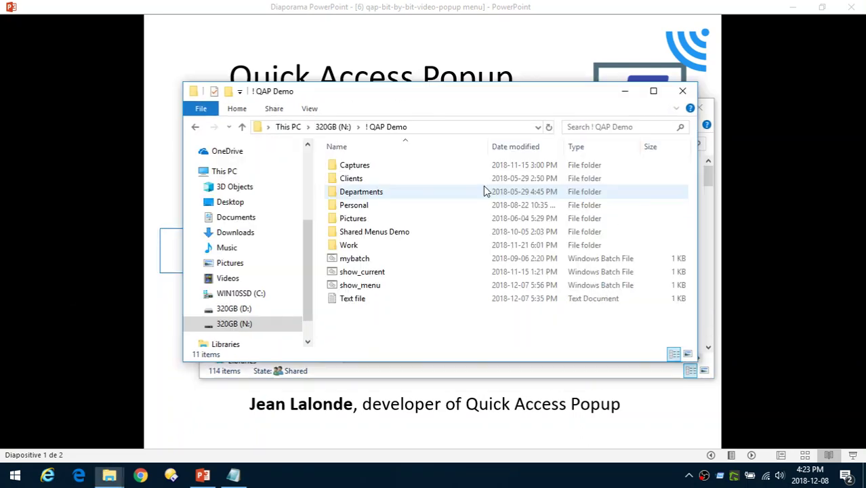
{"action": "left_click_drag", "start_coordinate": [433, 97], "coordinate": [541, 170]}
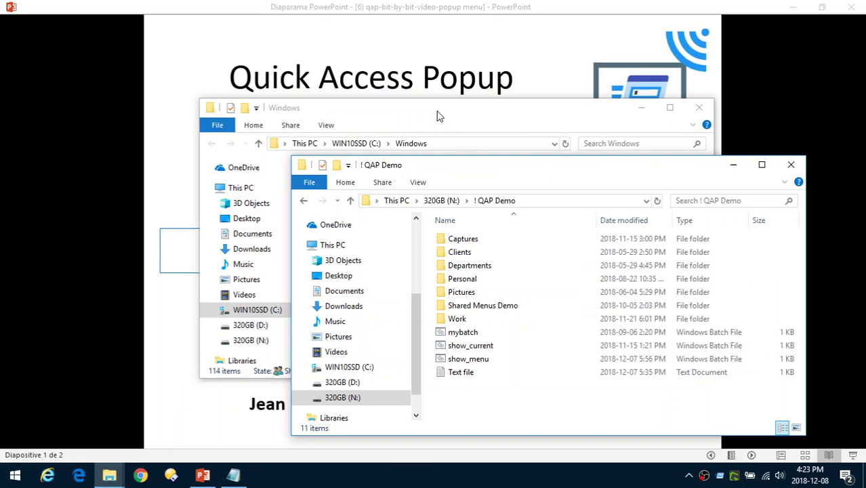
{"action": "left_click_drag", "start_coordinate": [437, 111], "coordinate": [384, 78]}
{"action": "left_click", "coordinate": [665, 168]}
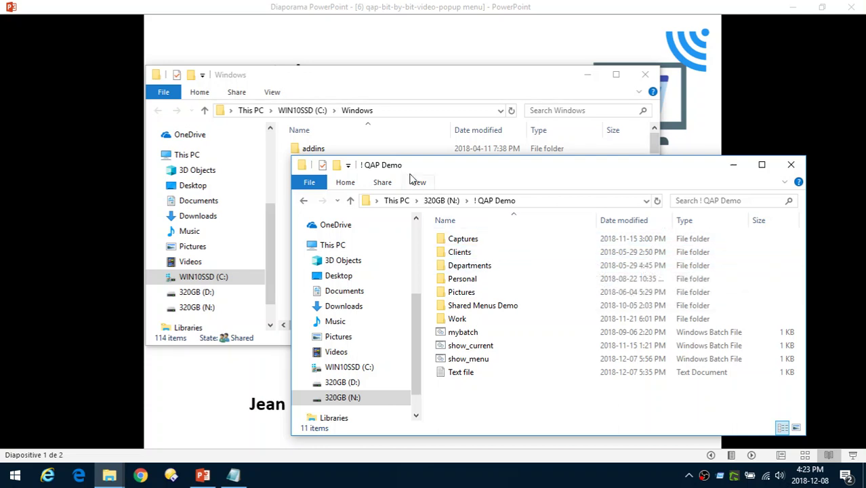
Start opening a file in Notepad and switch the Open dialog to the My Videos favorite through the QAP menu
{"action": "left_click", "coordinate": [233, 475]}
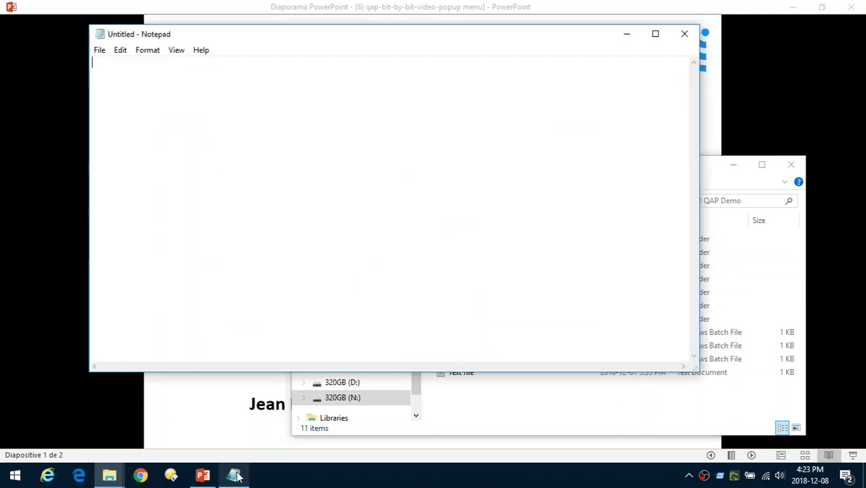
{"action": "left_click", "coordinate": [102, 52]}
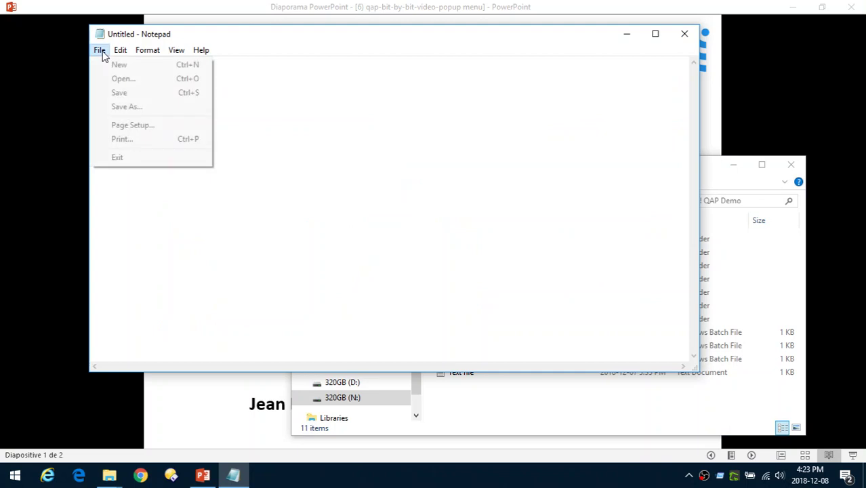
{"action": "left_click", "coordinate": [125, 80]}
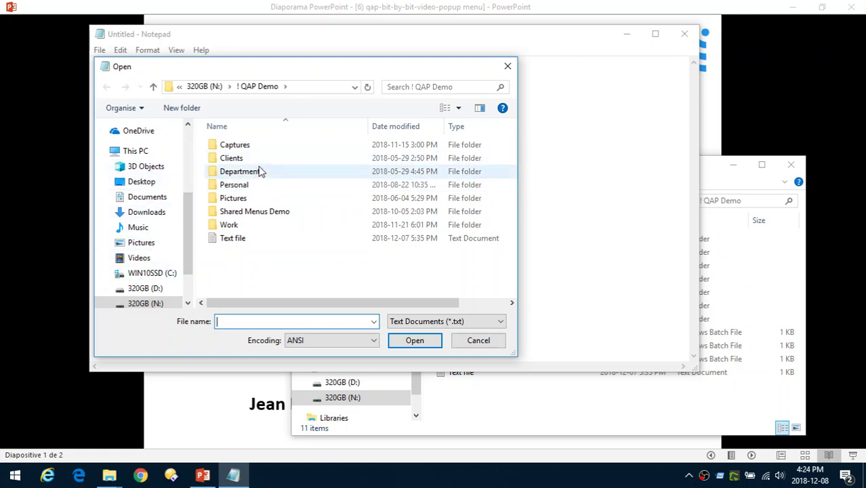
{"action": "mouse_move", "coordinate": [260, 172]}
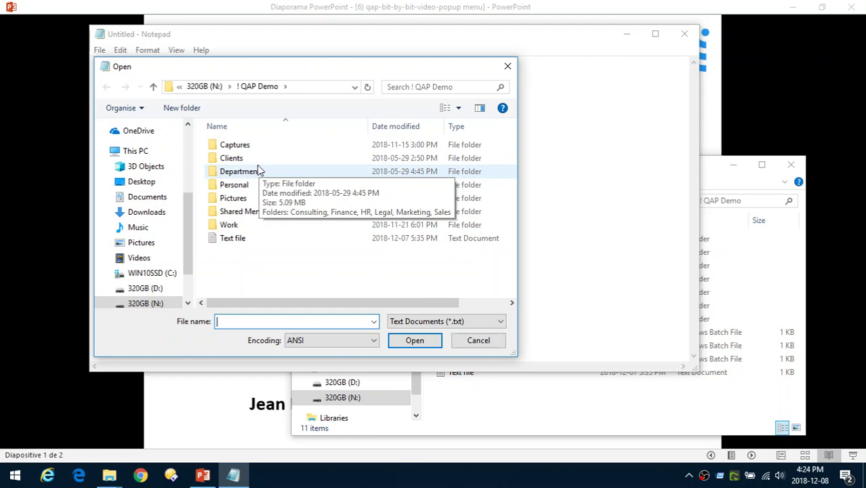
{"action": "middle_click", "coordinate": [257, 164]}
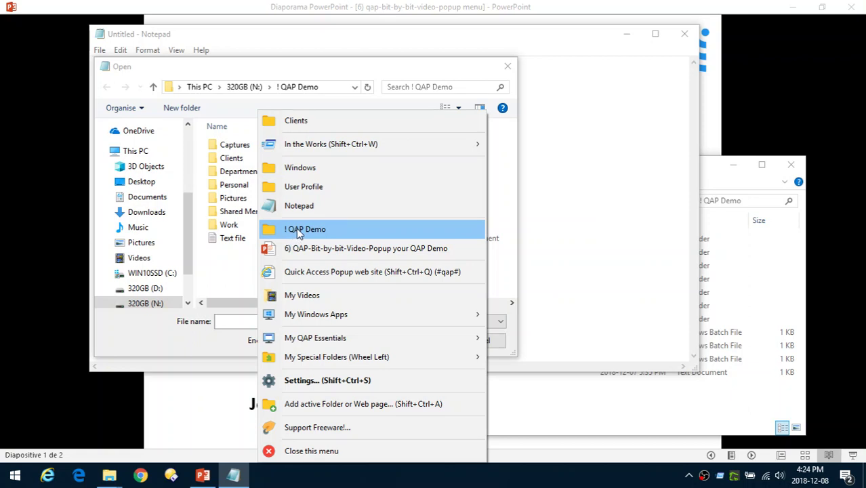
{"action": "left_click", "coordinate": [301, 296]}
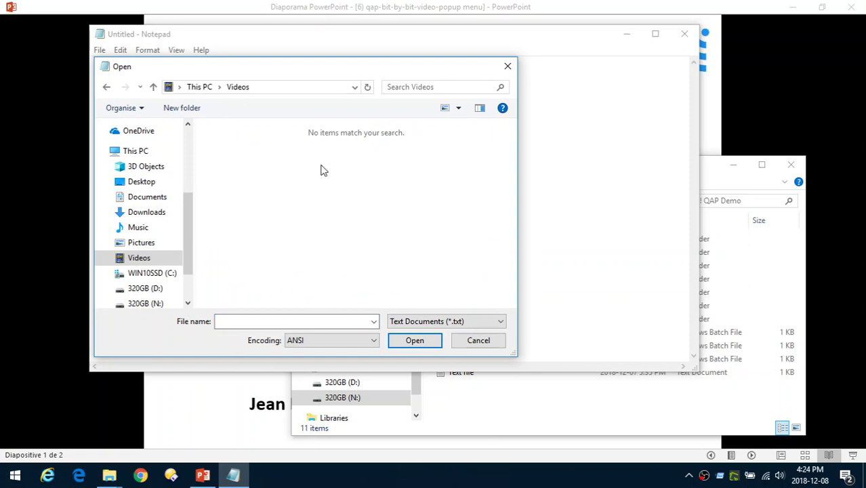
Return the Open dialog to the ! QAP Demo folder through the QAP menu and cancel the dialog
{"action": "middle_click", "coordinate": [284, 147]}
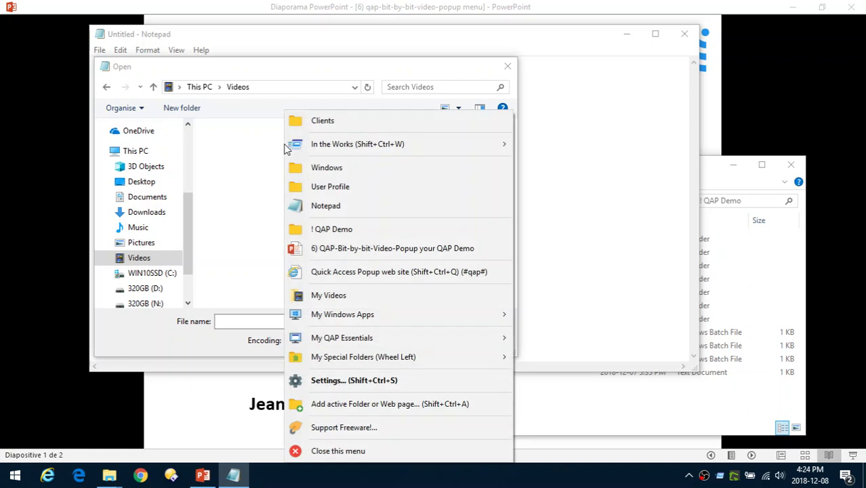
{"action": "left_click", "coordinate": [254, 166]}
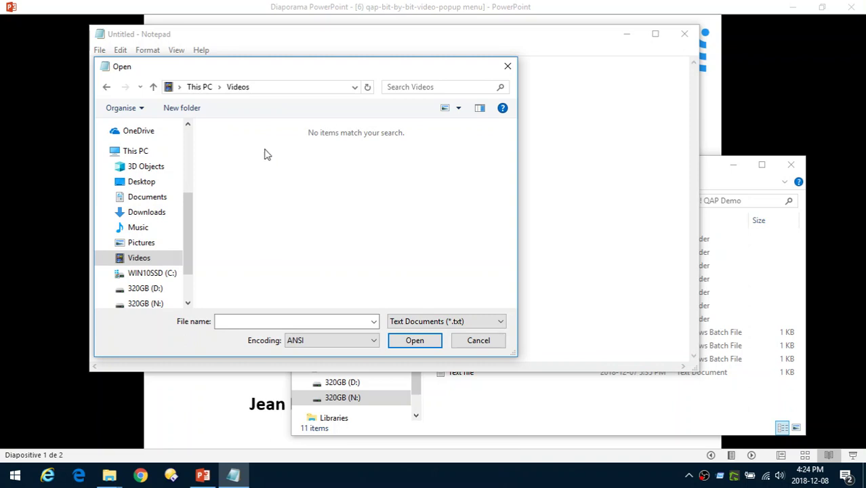
{"action": "middle_click", "coordinate": [265, 153]}
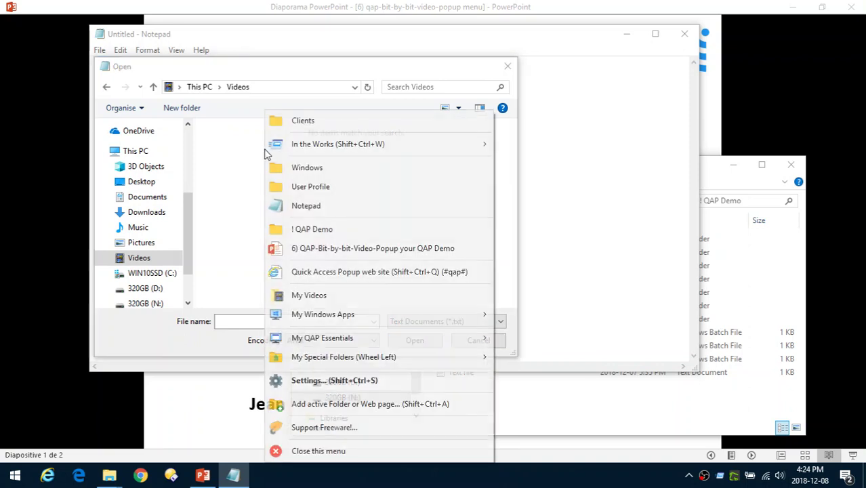
{"action": "left_click", "coordinate": [303, 229]}
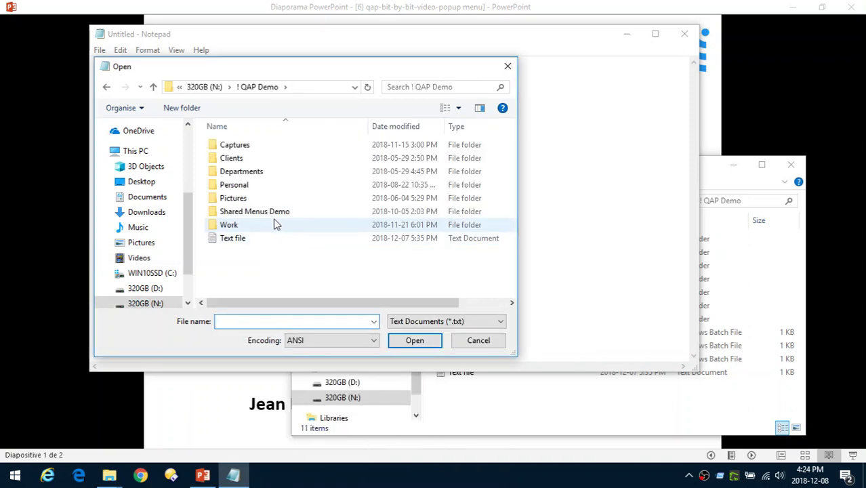
{"action": "left_click", "coordinate": [479, 342]}
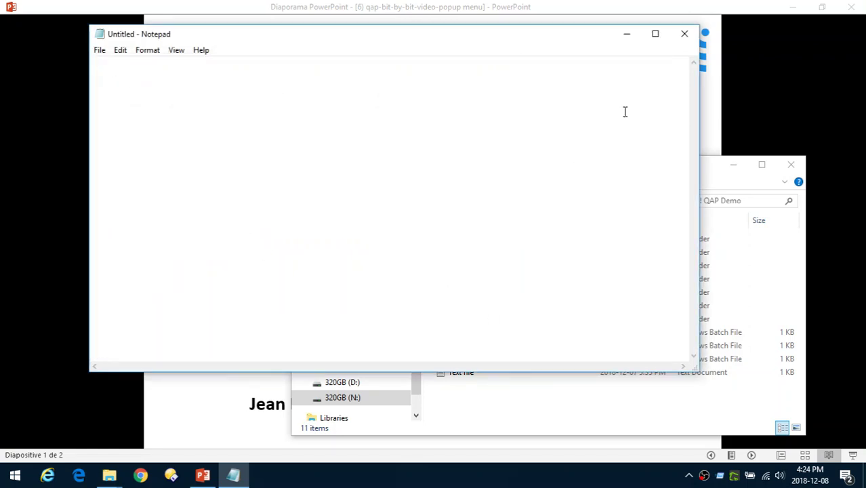
Close Notepad and both Explorer windows to return to the slideshow
{"action": "left_click", "coordinate": [680, 35]}
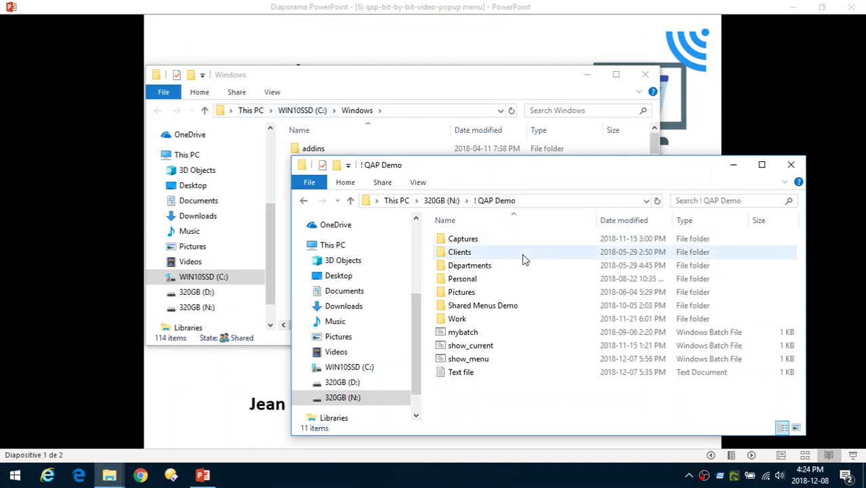
{"action": "left_click", "coordinate": [791, 165]}
{"action": "left_click", "coordinate": [645, 75]}
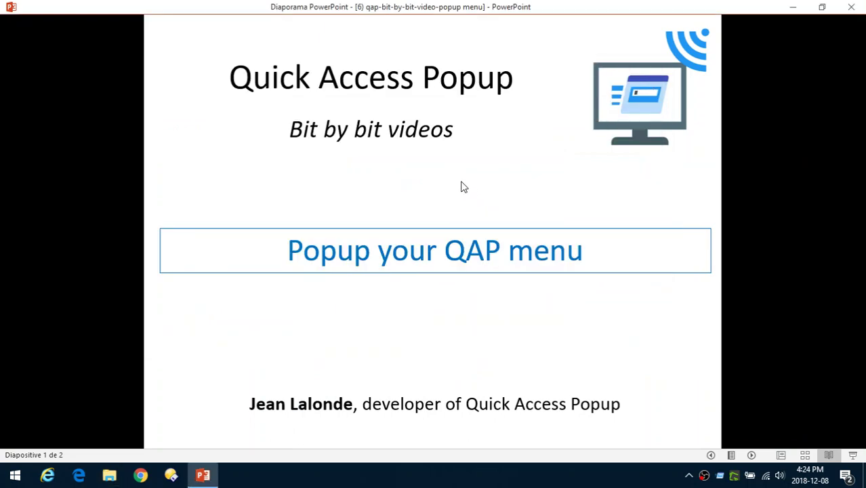
Advance to the "Twelve ways to popup your QAP menu" slide and launch Notepad from the QAP menu
{"action": "left_click", "coordinate": [462, 186]}
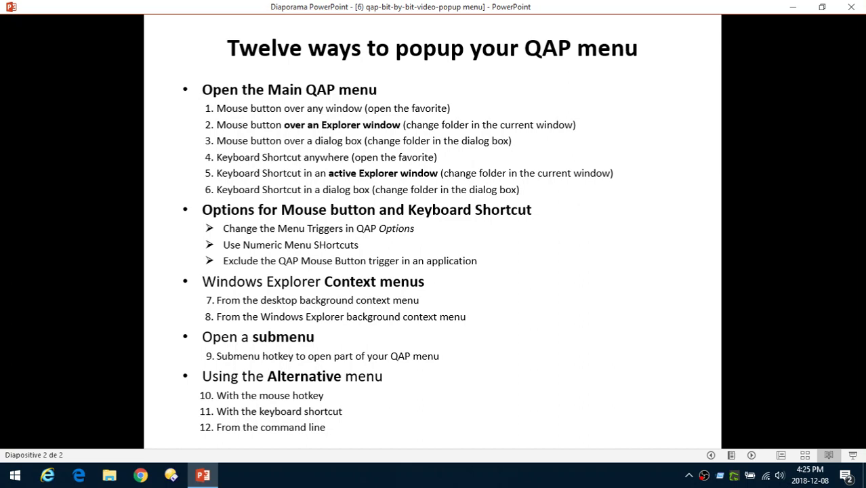
{"action": "middle_click", "coordinate": [289, 168]}
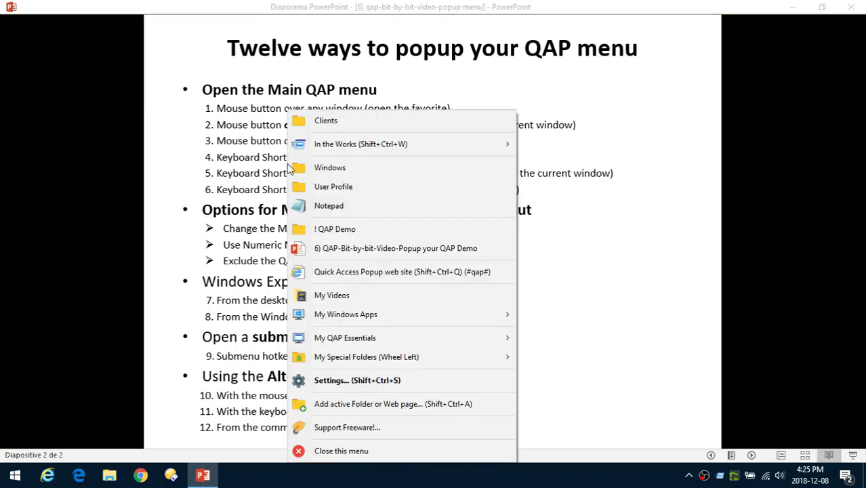
{"action": "key", "text": "Down"}
{"action": "key", "text": "Down"}
{"action": "key", "text": "Down"}
{"action": "key", "text": "Down"}
{"action": "key", "text": "Down"}
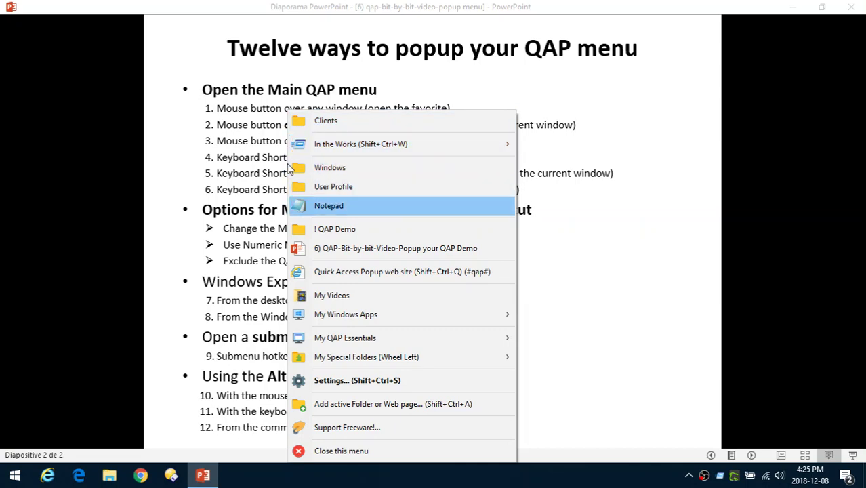
{"action": "key", "text": "Return"}
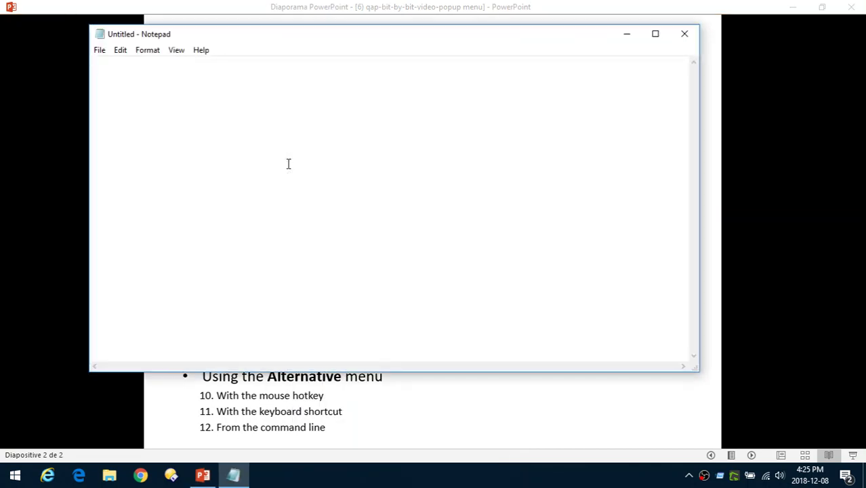
Bring up the QAP menu over Notepad, open the ! QAP Demo favorite and shift its Explorer window slightly
{"action": "key", "text": "super+w"}
{"action": "key", "text": "Down"}
{"action": "key", "text": "Down"}
{"action": "key", "text": "Down"}
{"action": "key", "text": "Down"}
{"action": "key", "text": "Down"}
{"action": "key", "text": "Down"}
{"action": "key", "text": "Down"}
{"action": "key", "text": "Up"}
{"action": "key", "text": "Up"}
{"action": "key", "text": "Down"}
{"action": "key", "text": "Escape"}
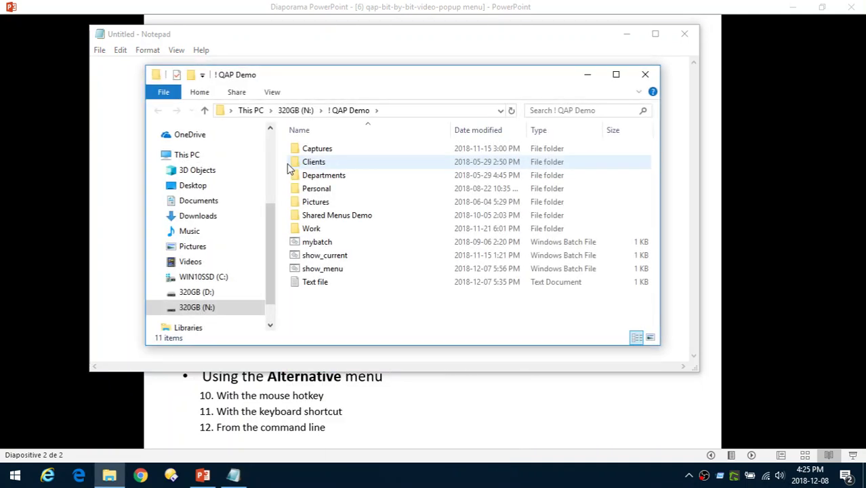
{"action": "left_click_drag", "start_coordinate": [356, 76], "coordinate": [393, 96]}
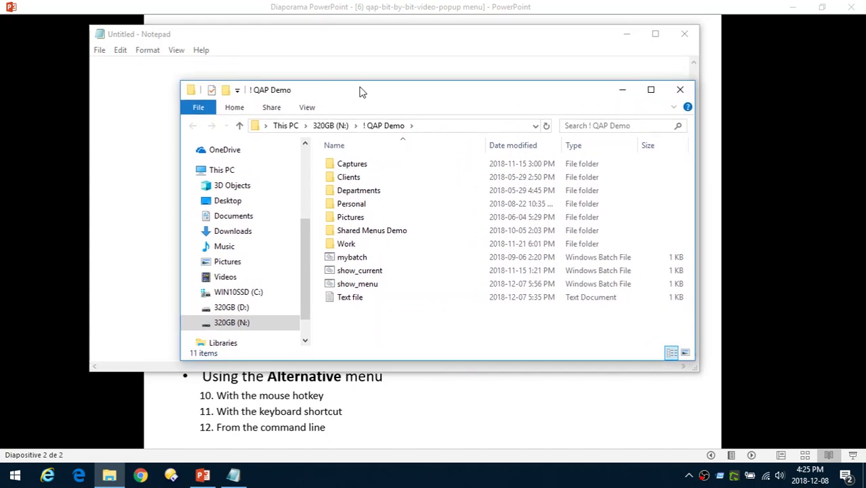
Switch the ! QAP Demo Explorer window to the Windows favorite through the QAP menu, and close Explorer and Notepad
{"action": "middle_click", "coordinate": [361, 91]}
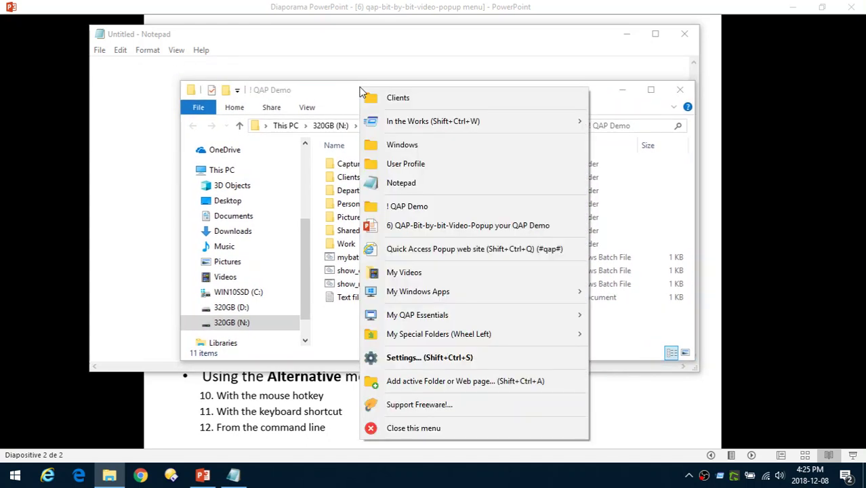
{"action": "key", "text": "Down"}
{"action": "key", "text": "Down"}
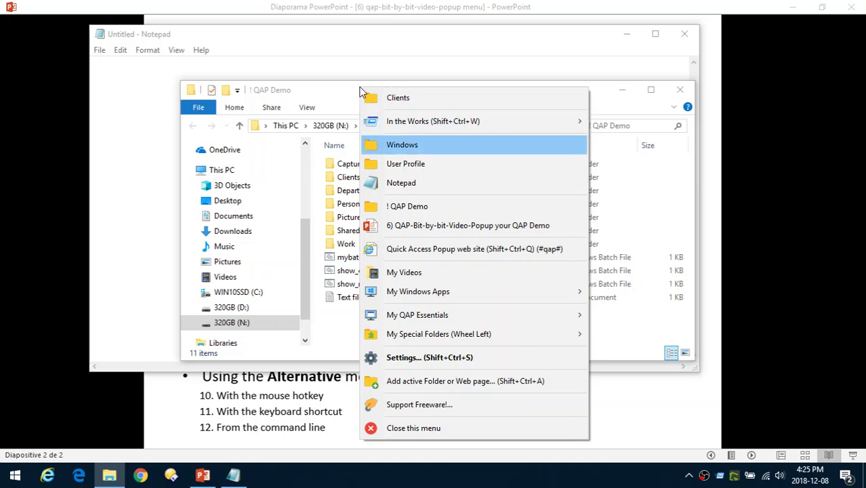
{"action": "key", "text": "Return"}
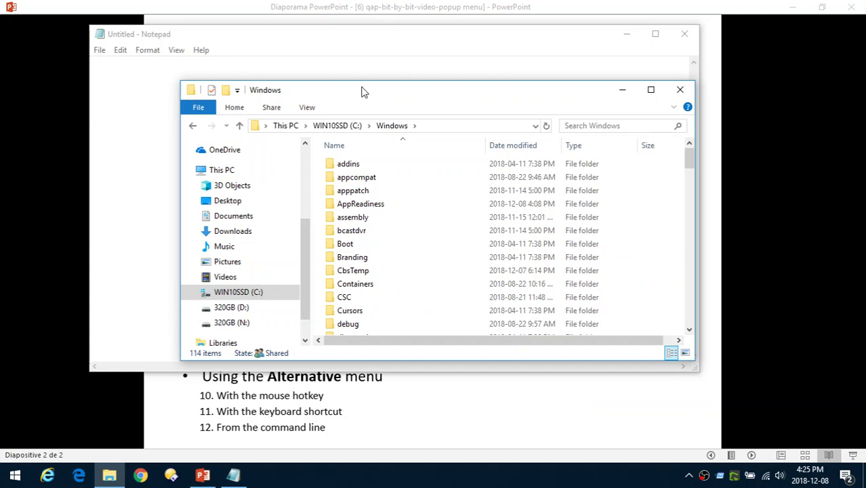
{"action": "left_click", "coordinate": [681, 92]}
{"action": "left_click", "coordinate": [684, 33]}
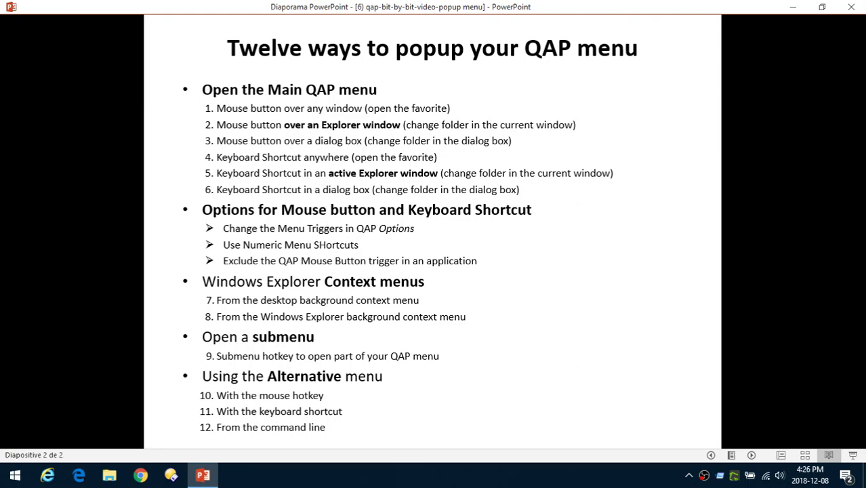
Set the Quick Access Popup mouse button to Wheel Right in the QAP hotkey options and save
{"action": "middle_click", "coordinate": [262, 36]}
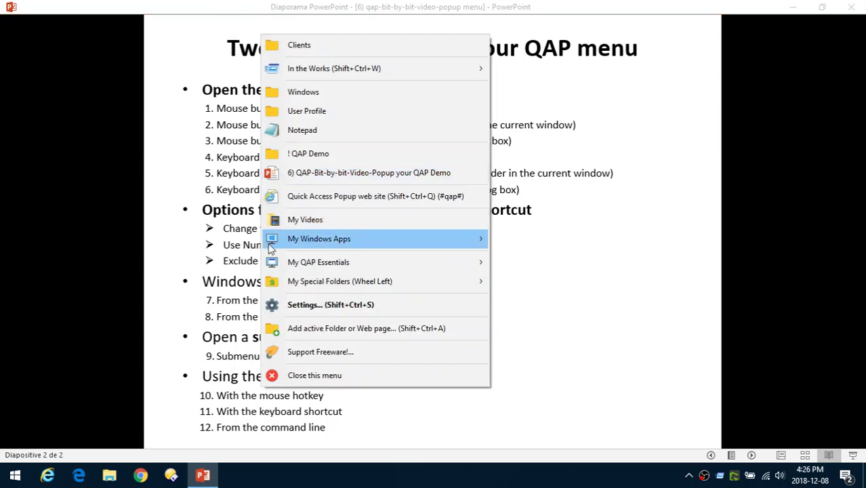
{"action": "left_click", "coordinate": [363, 307]}
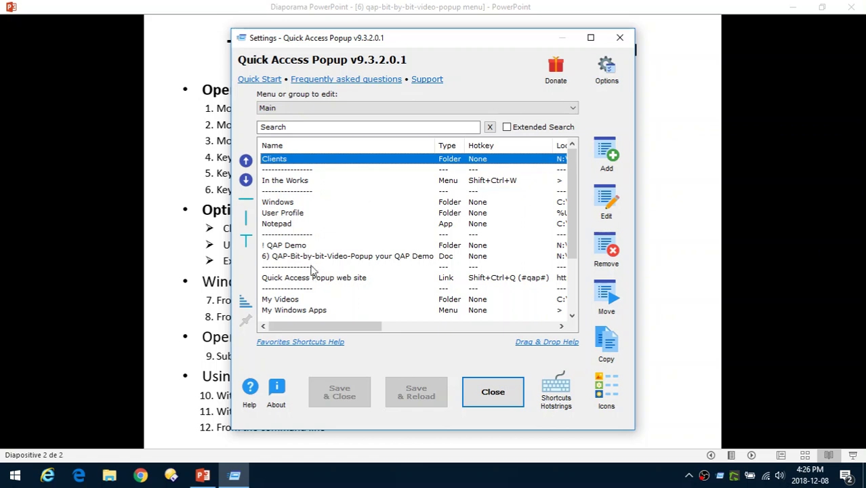
{"action": "left_click", "coordinate": [608, 68]}
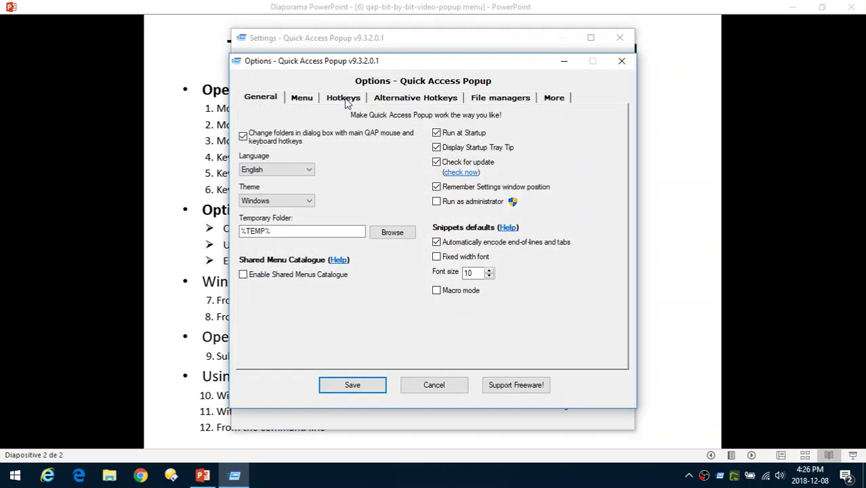
{"action": "left_click", "coordinate": [343, 99]}
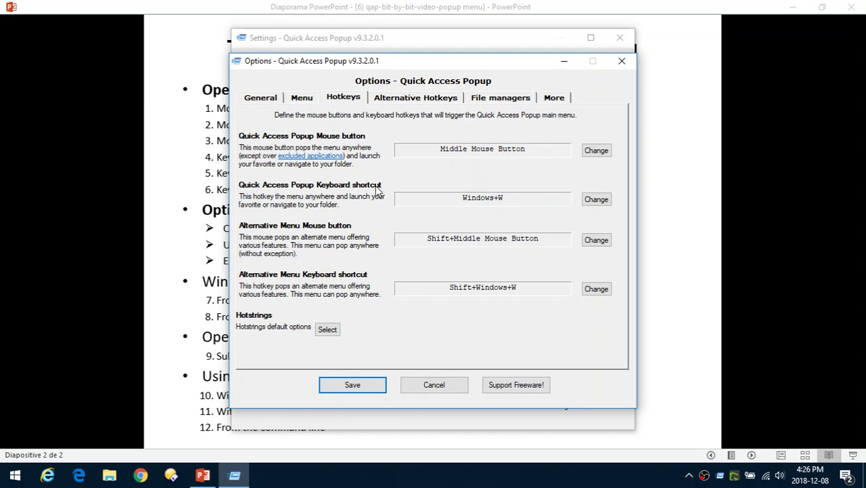
{"action": "left_click", "coordinate": [495, 154]}
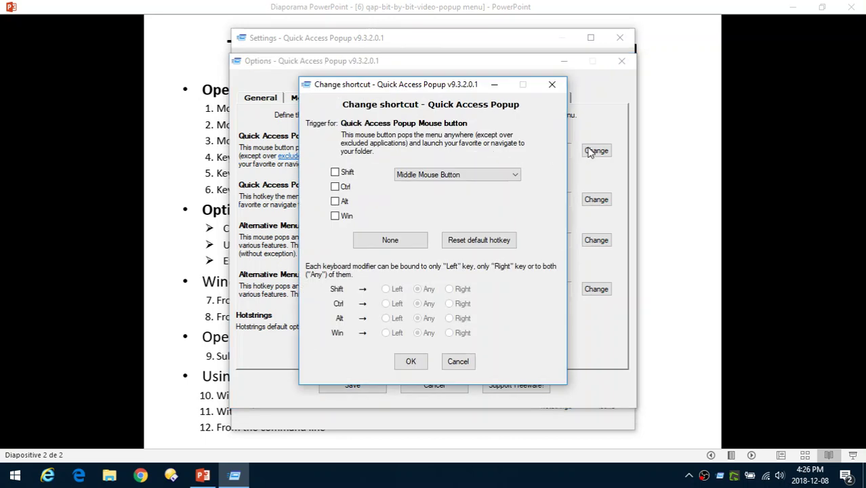
{"action": "left_click", "coordinate": [469, 174]}
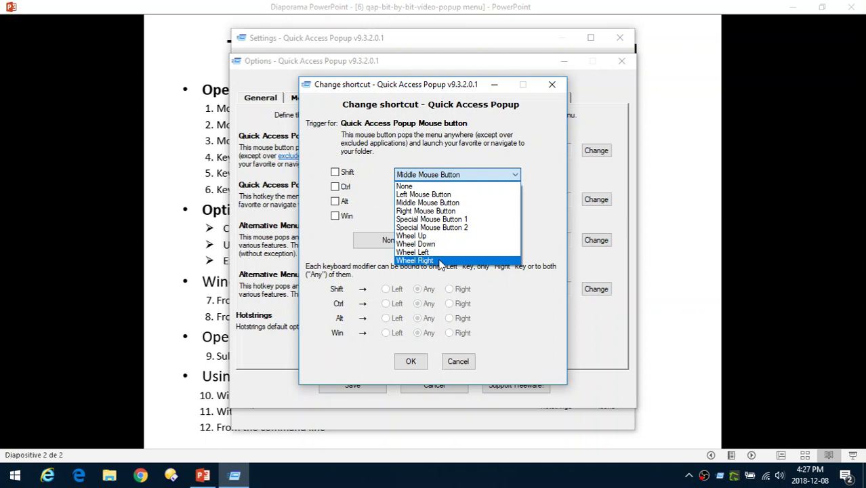
{"action": "left_click", "coordinate": [434, 262]}
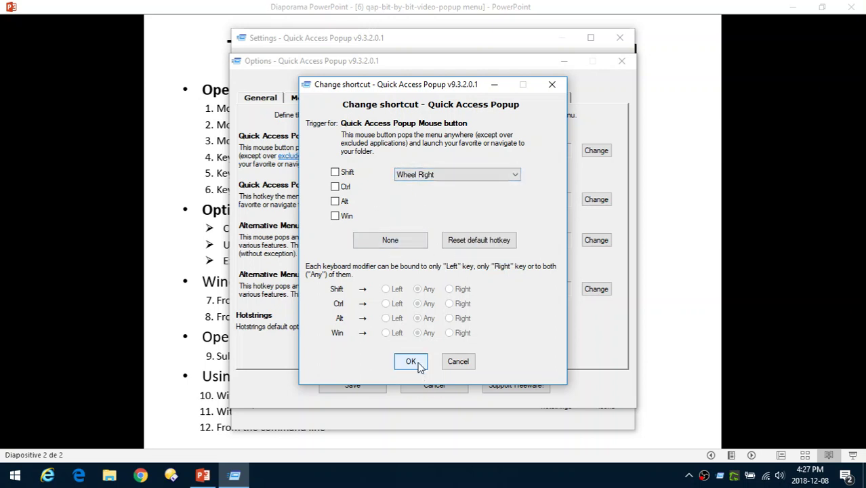
{"action": "left_click", "coordinate": [411, 360]}
{"action": "left_click", "coordinate": [366, 392]}
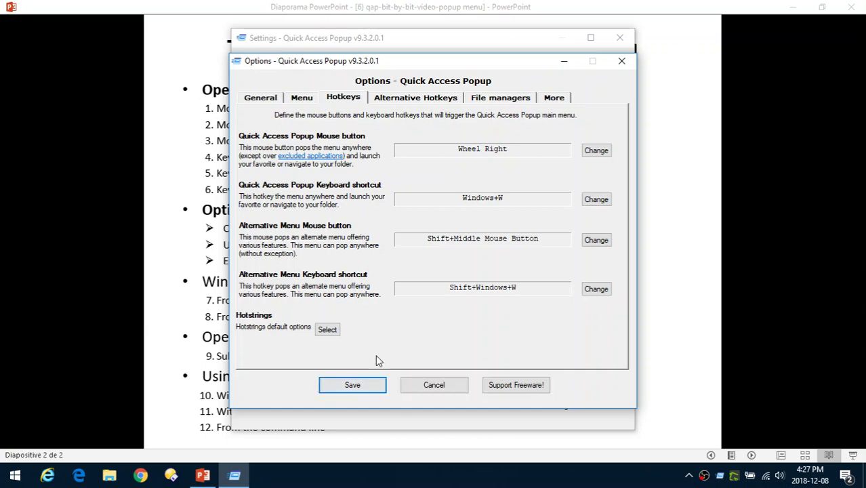
Pop up the QAP menu with Wheel Right and reset the QAP mouse button to its default, Middle Mouse Button
{"action": "scroll", "coordinate": [351, 182], "scroll_direction": "right", "scroll_amount": 1}
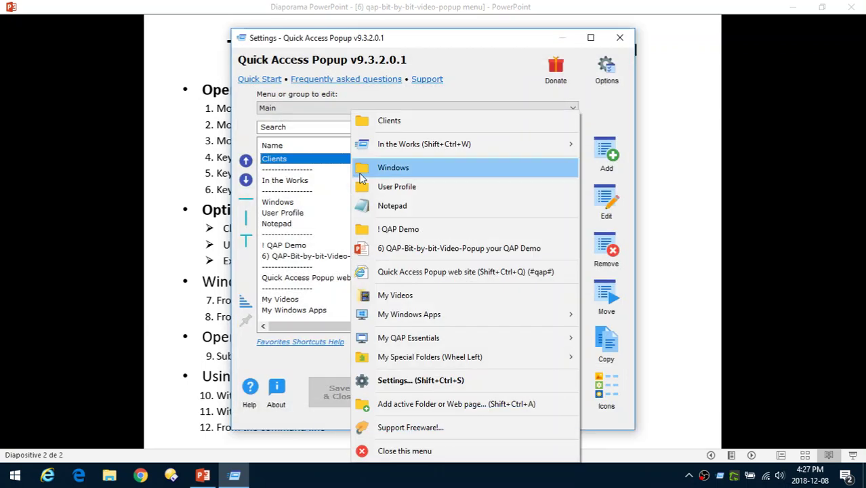
{"action": "left_click", "coordinate": [431, 382]}
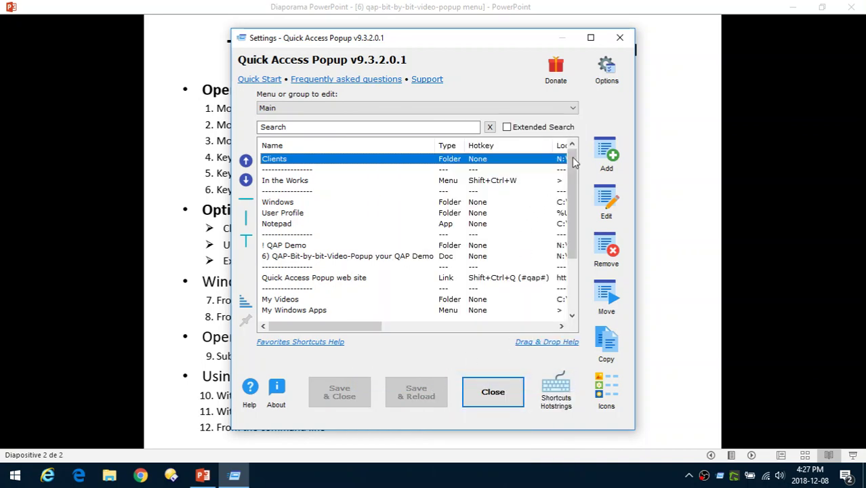
{"action": "left_click", "coordinate": [603, 76]}
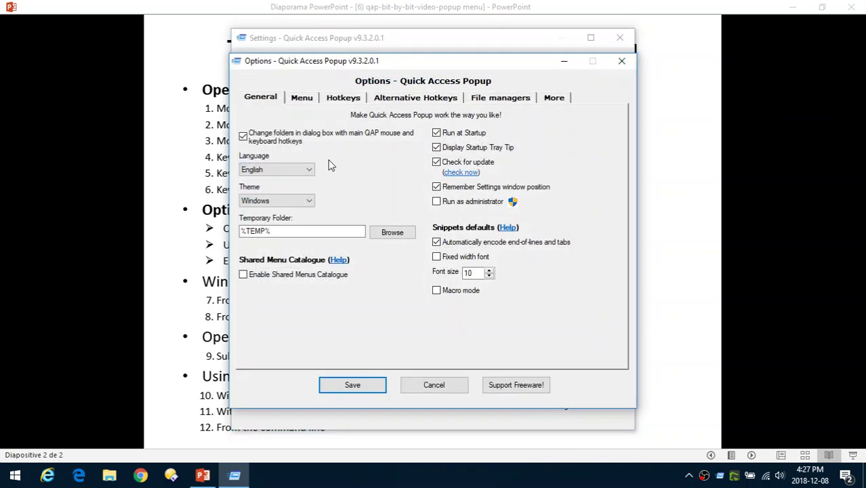
{"action": "left_click", "coordinate": [329, 95]}
{"action": "left_click", "coordinate": [466, 155]}
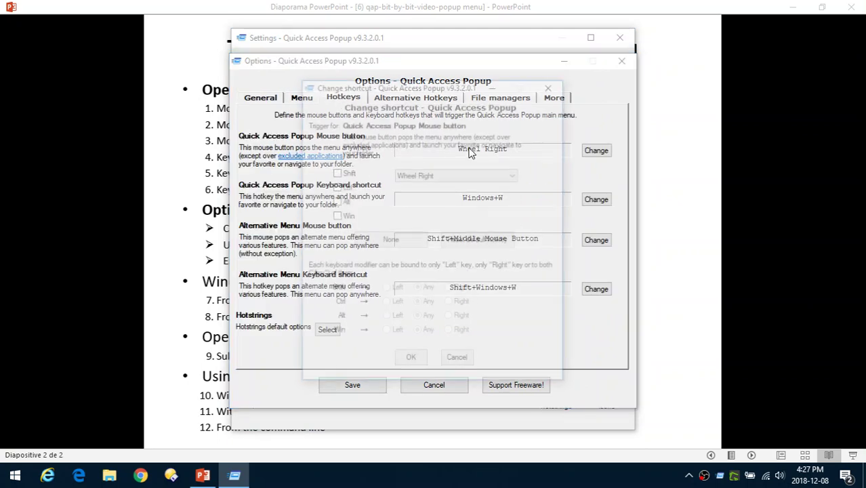
{"action": "left_click", "coordinate": [472, 241]}
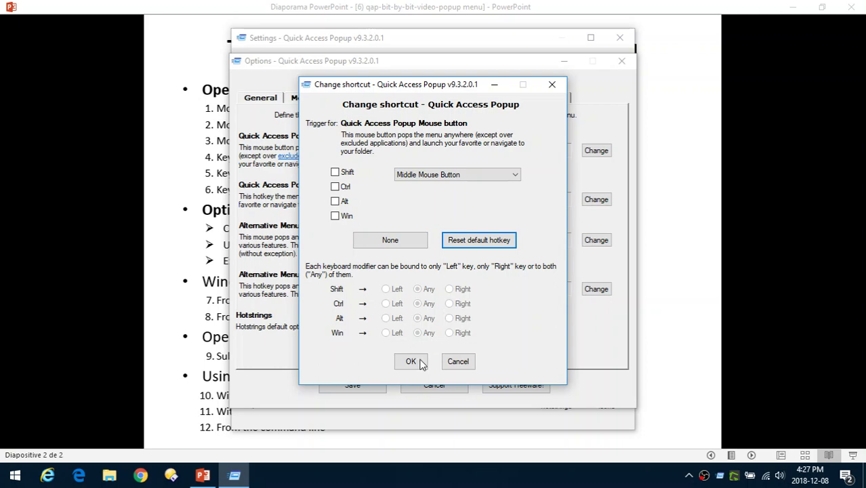
{"action": "left_click", "coordinate": [411, 360]}
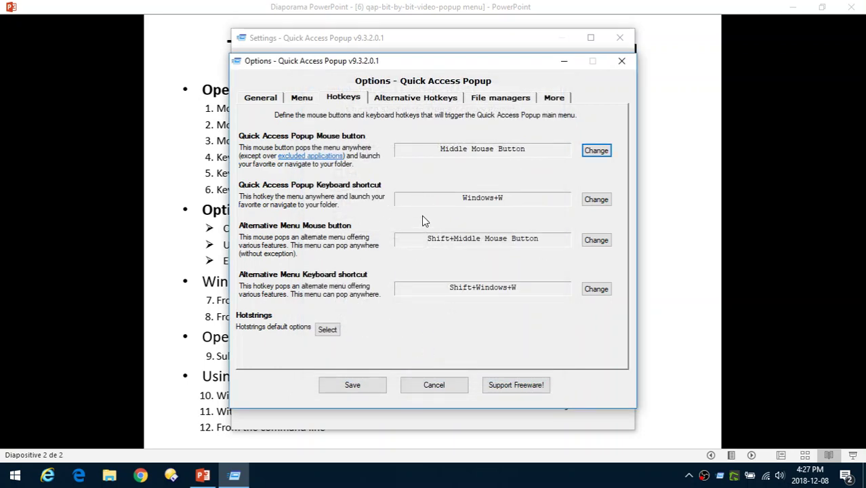
Try Shift+Ctrl+Z as the Quick Access Popup keyboard shortcut and cancel the change
{"action": "left_click", "coordinate": [485, 201]}
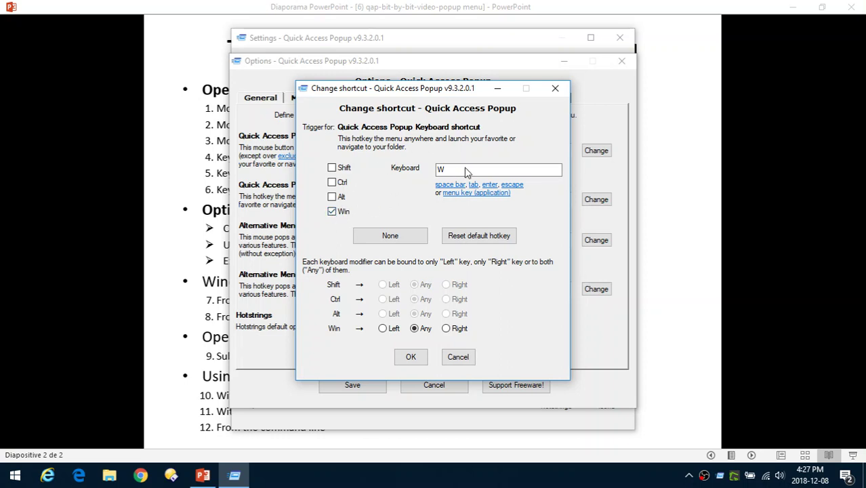
{"action": "left_click", "coordinate": [332, 212]}
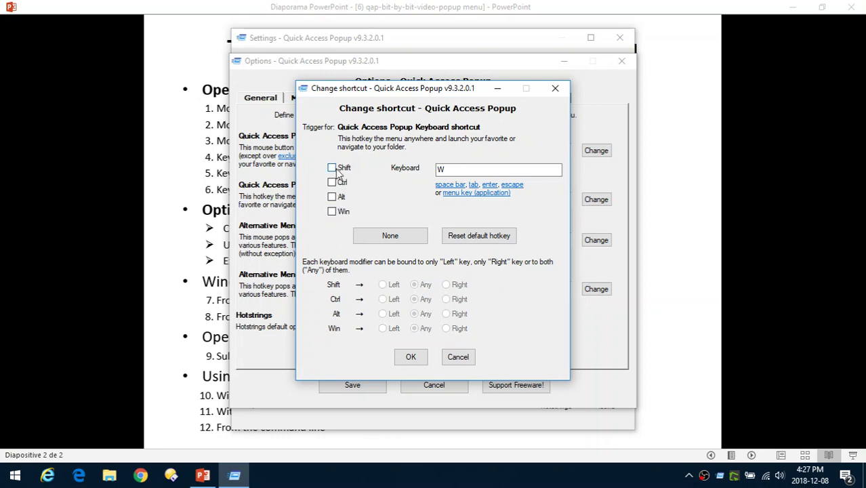
{"action": "left_click", "coordinate": [333, 169]}
{"action": "left_click", "coordinate": [332, 183]}
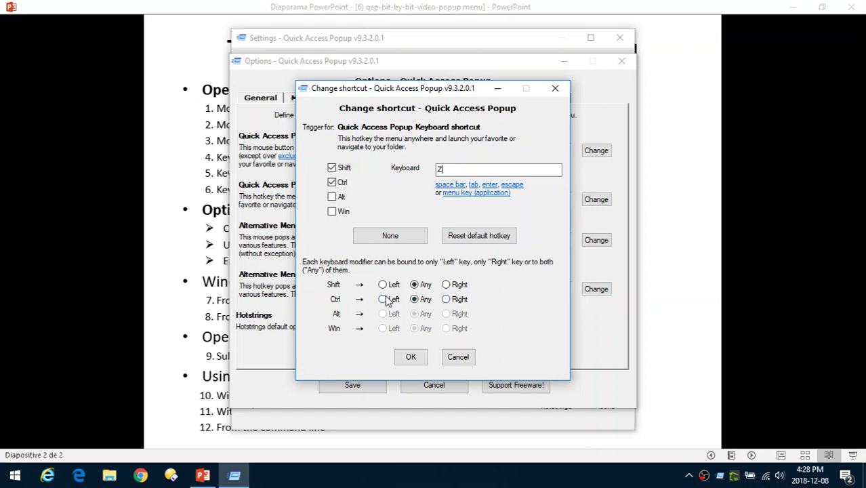
{"action": "left_click", "coordinate": [462, 357]}
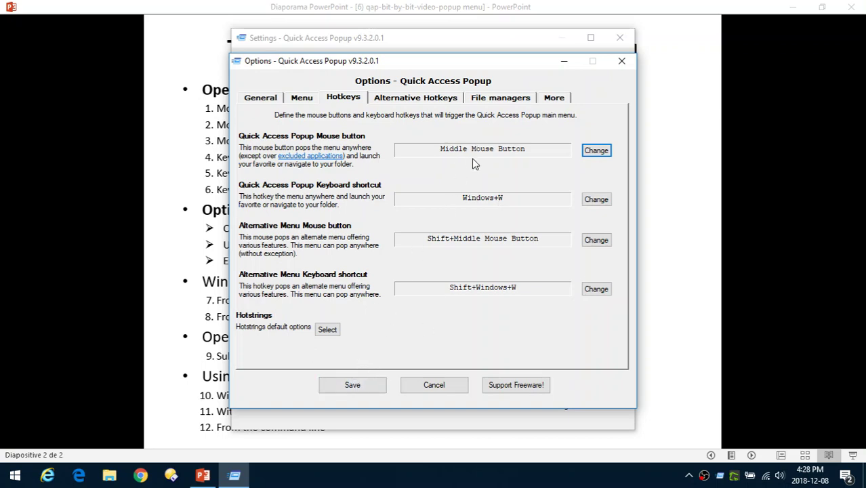
Save the hotkey options and close the QAP Settings window
{"action": "left_click", "coordinate": [364, 385]}
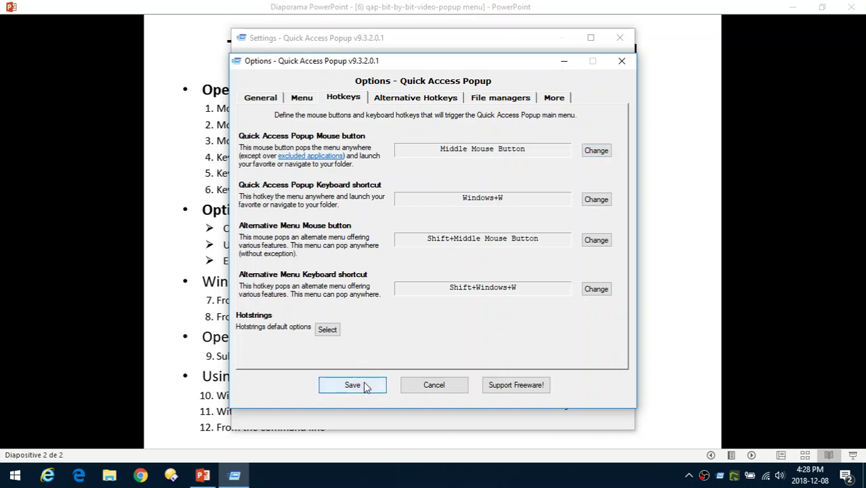
{"action": "left_click", "coordinate": [493, 393]}
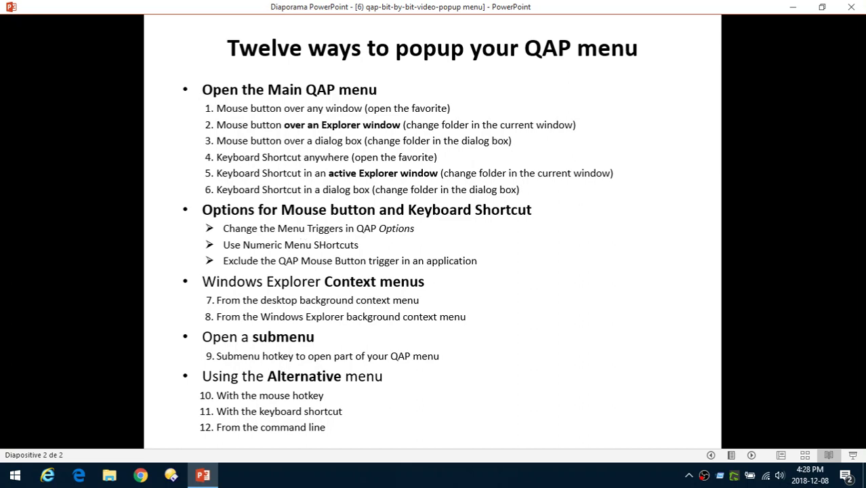
Enable Display Numeric Menu Shortcuts in the QAP menu options and save
{"action": "middle_click", "coordinate": [337, 195]}
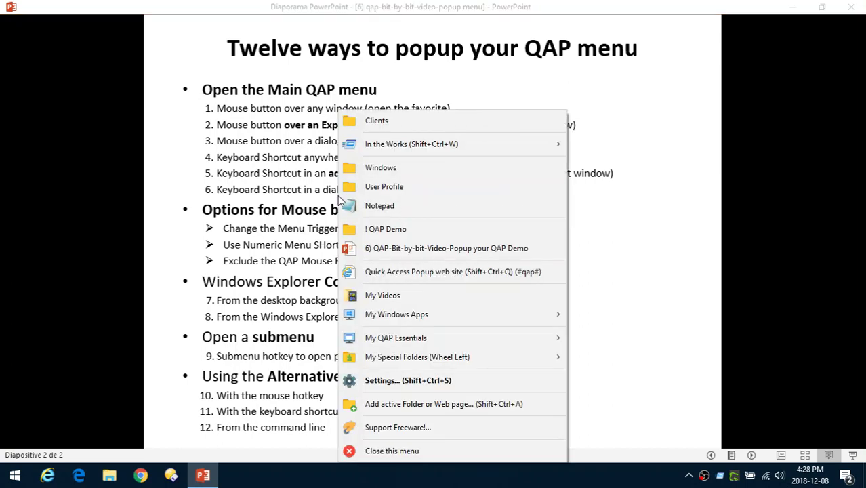
{"action": "left_click", "coordinate": [375, 380]}
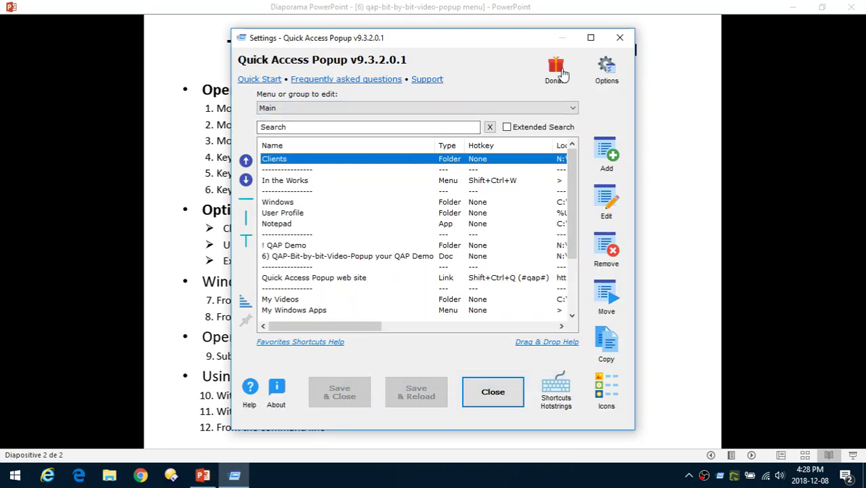
{"action": "left_click", "coordinate": [605, 67]}
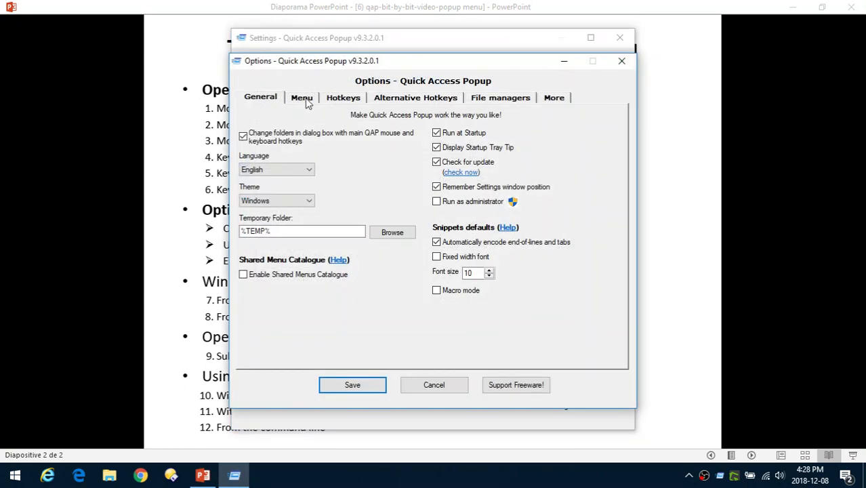
{"action": "left_click", "coordinate": [302, 99]}
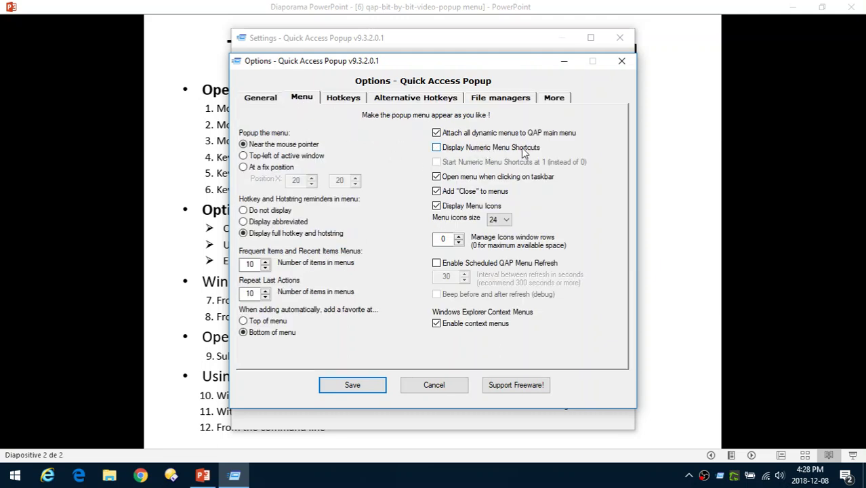
{"action": "left_click", "coordinate": [437, 148]}
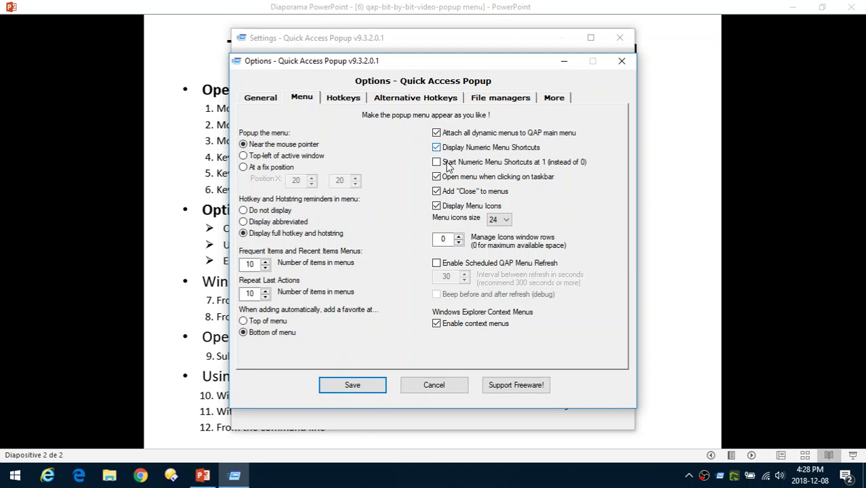
{"action": "left_click", "coordinate": [349, 386]}
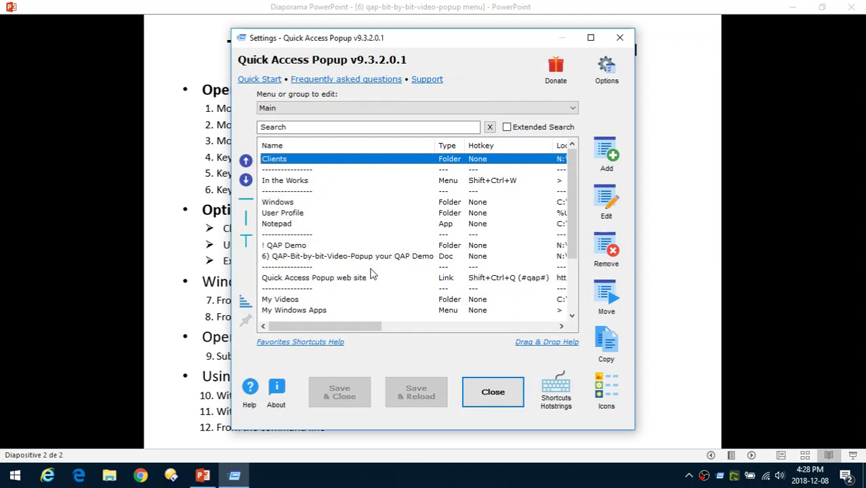
Launch Notepad and open the Windows folder from the QAP menu using their numeric entries 4 and 2
{"action": "middle_click", "coordinate": [371, 274]}
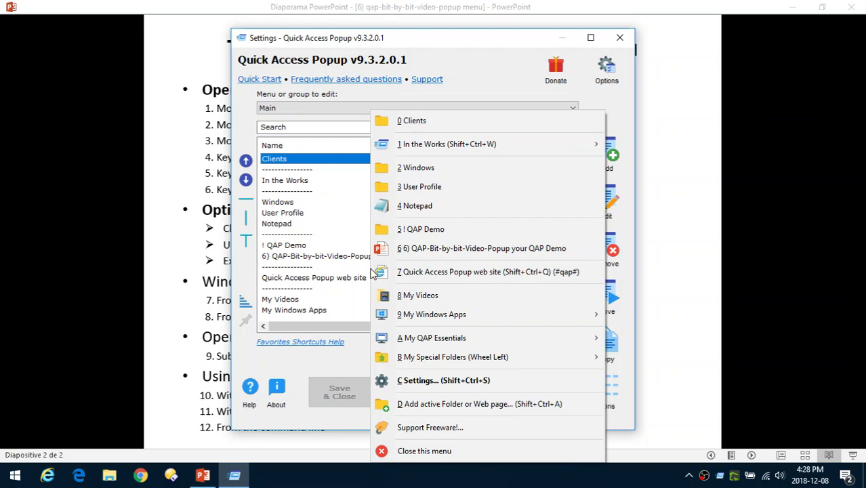
{"action": "key", "text": "4"}
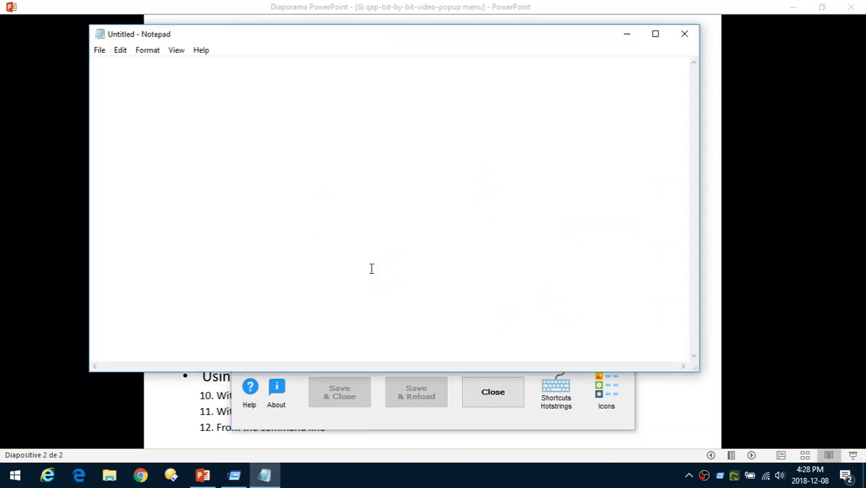
{"action": "middle_click", "coordinate": [371, 268]}
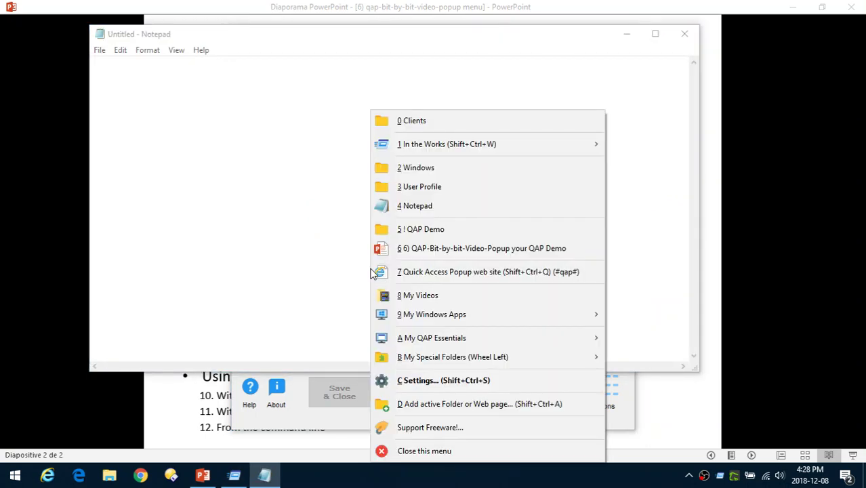
{"action": "key", "text": "2"}
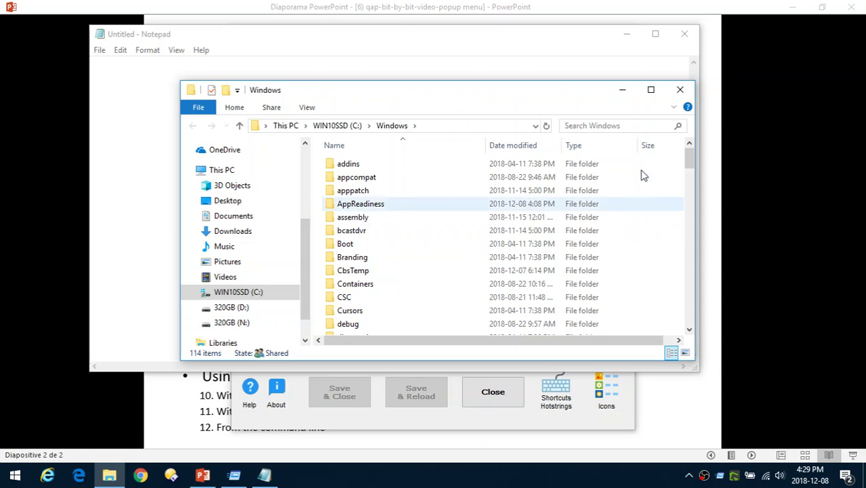
Close the Windows folder window, then set the QAP menu option Start Numeric Menu Shortcuts at 1 and save
{"action": "left_click", "coordinate": [679, 90]}
{"action": "middle_click", "coordinate": [319, 133]}
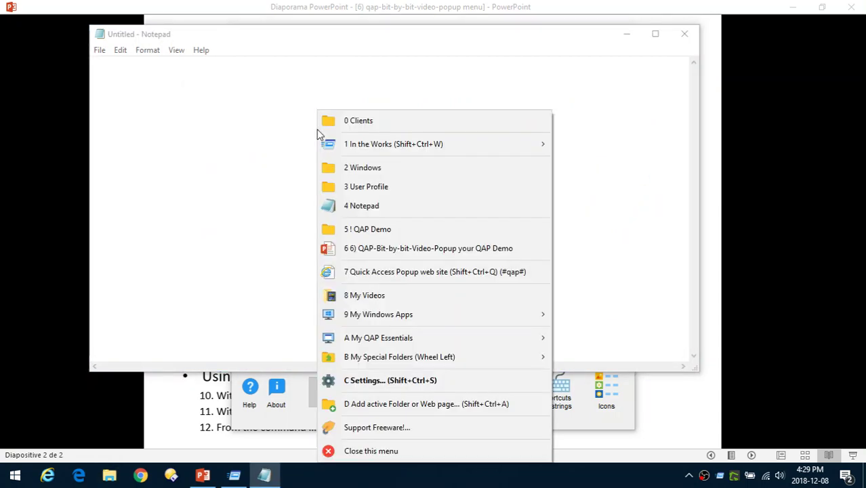
{"action": "left_click", "coordinate": [392, 380]}
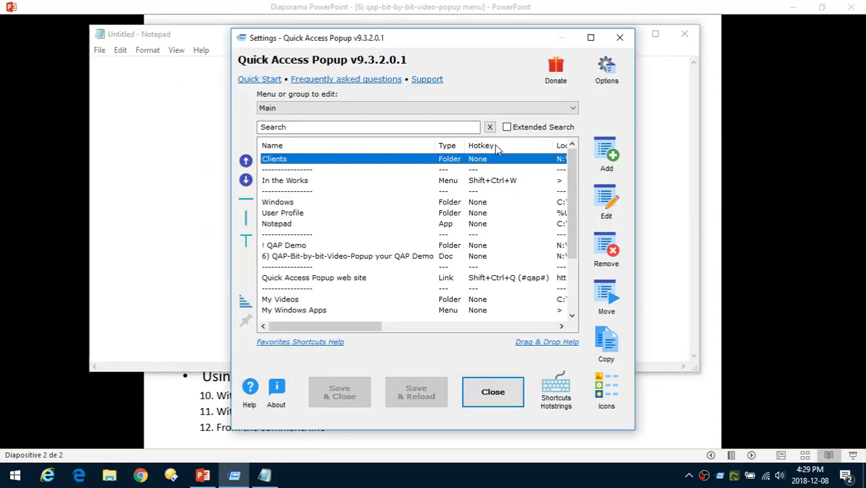
{"action": "left_click", "coordinate": [606, 66]}
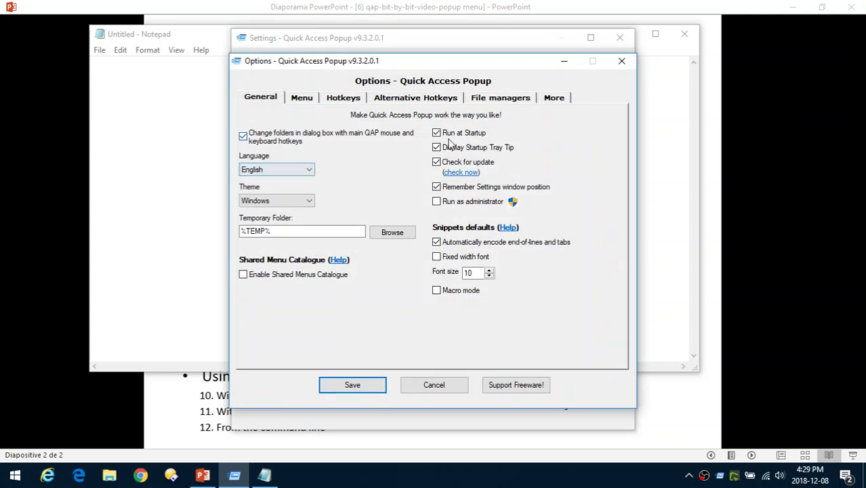
{"action": "left_click", "coordinate": [301, 98]}
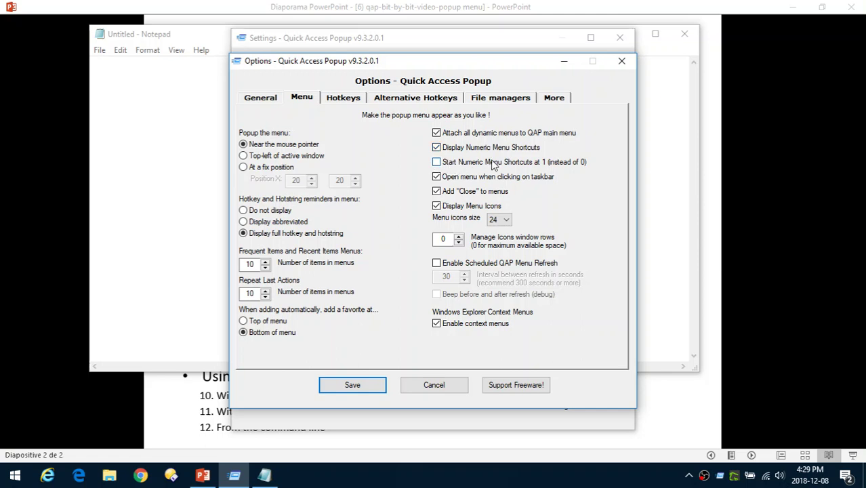
{"action": "middle_click", "coordinate": [404, 62]}
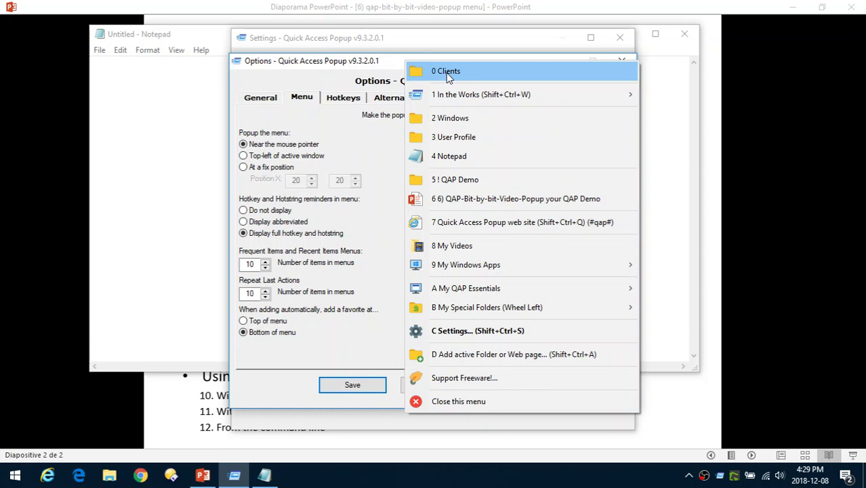
{"action": "left_click", "coordinate": [356, 135]}
{"action": "left_click", "coordinate": [351, 386]}
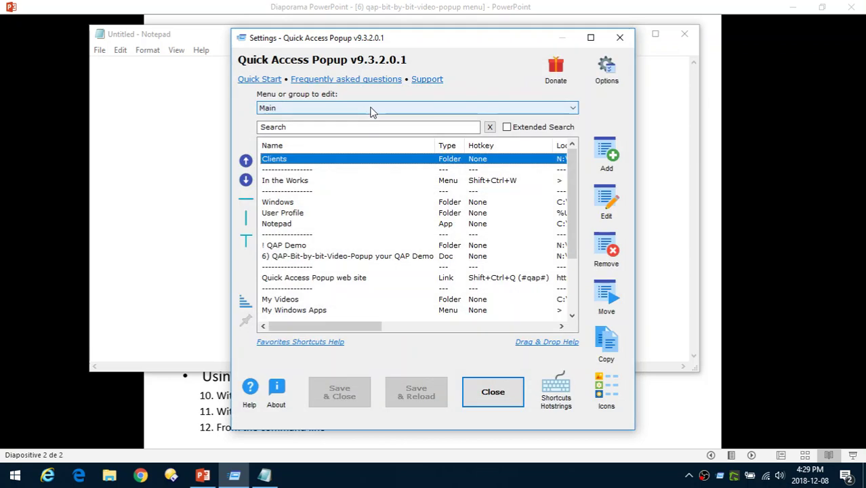
Pop up the QAP menu over the Settings window to check its numbering and the My Windows Apps submenu, then dismiss it
{"action": "middle_click", "coordinate": [371, 112]}
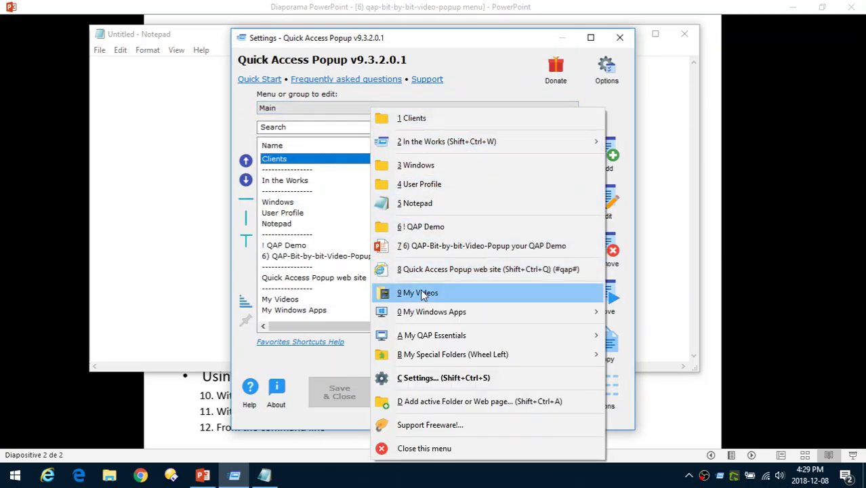
{"action": "mouse_move", "coordinate": [424, 313]}
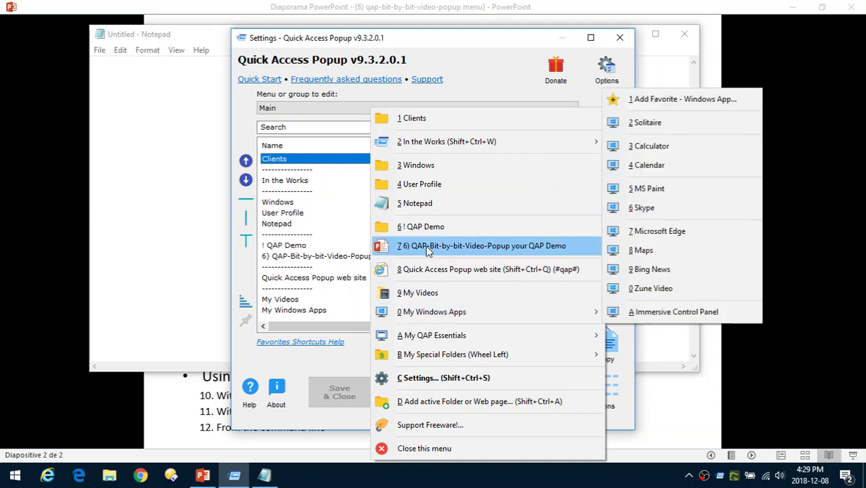
{"action": "left_click", "coordinate": [372, 44]}
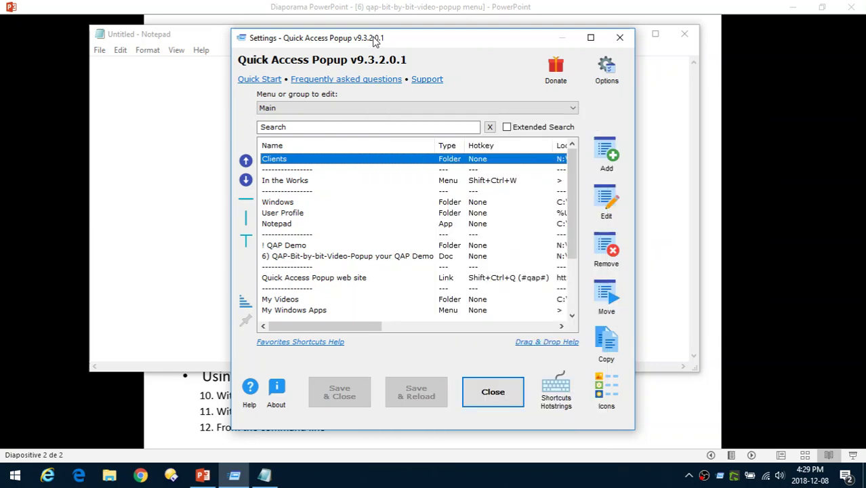
Turn off Start Numeric Menu Shortcuts at 1 and Display Numeric Menu Shortcuts in the QAP menu options
{"action": "left_click", "coordinate": [605, 68]}
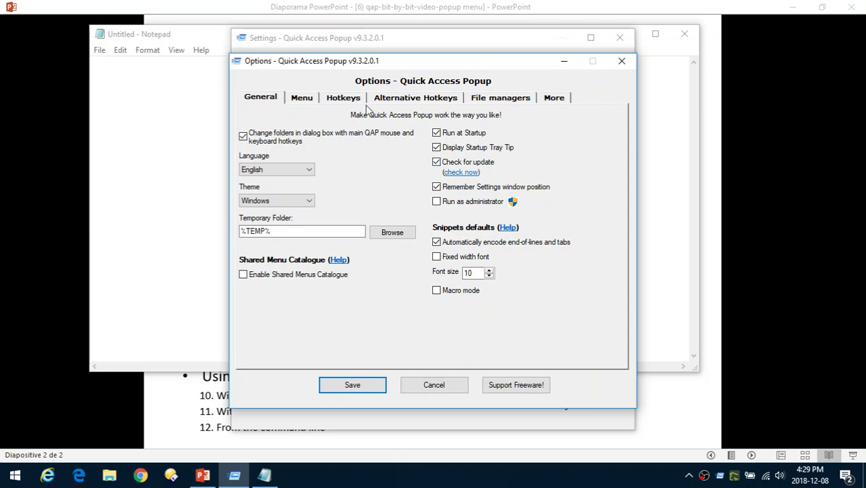
{"action": "left_click", "coordinate": [313, 98]}
{"action": "left_click", "coordinate": [436, 162]}
{"action": "left_click", "coordinate": [437, 147]}
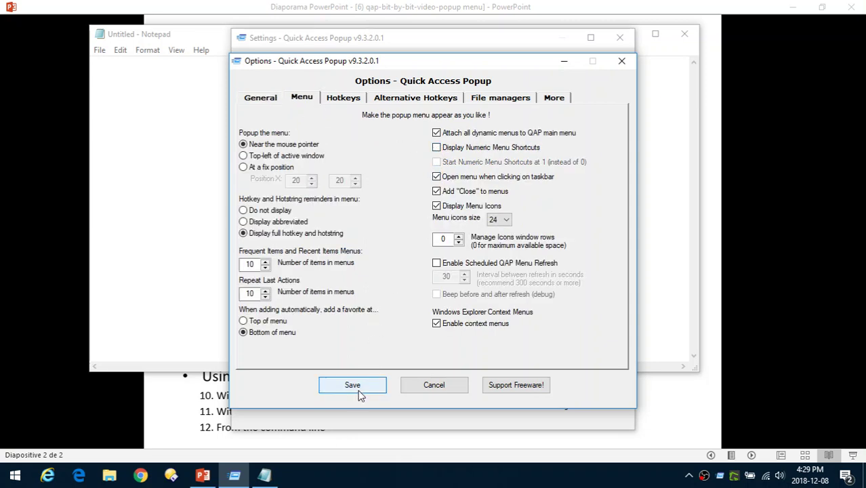
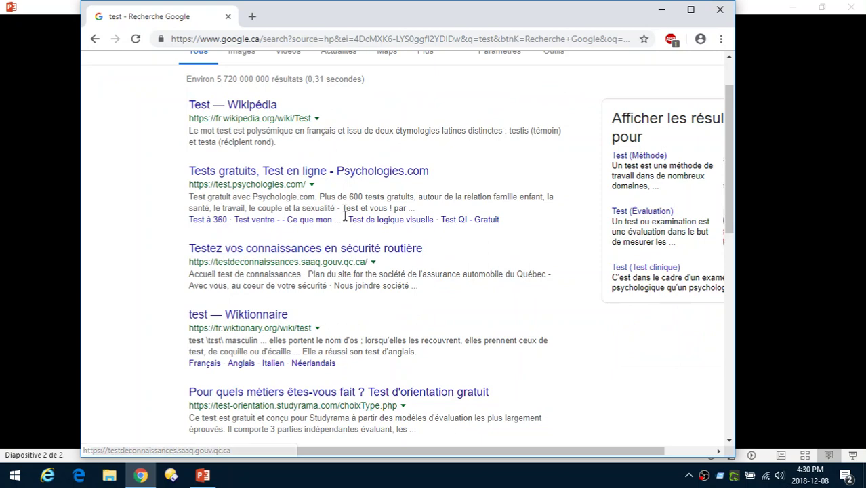
Pop up the QAP menu over the Google search results in Chrome with the mouse trigger and dismiss it, twice
{"action": "middle_click", "coordinate": [324, 198]}
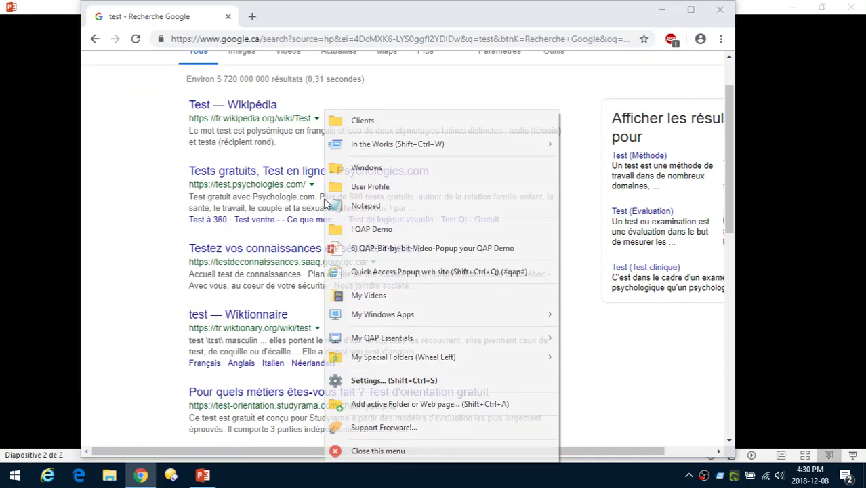
{"action": "left_click", "coordinate": [276, 200]}
{"action": "middle_click", "coordinate": [280, 196]}
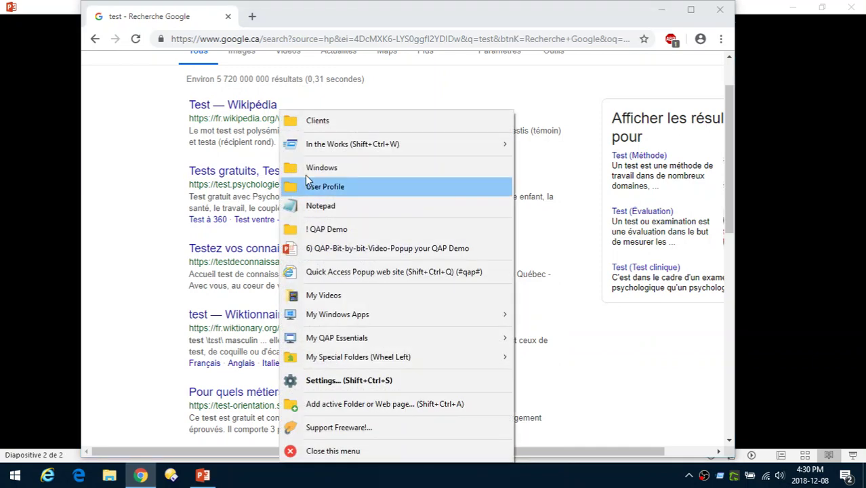
{"action": "left_click", "coordinate": [267, 199]}
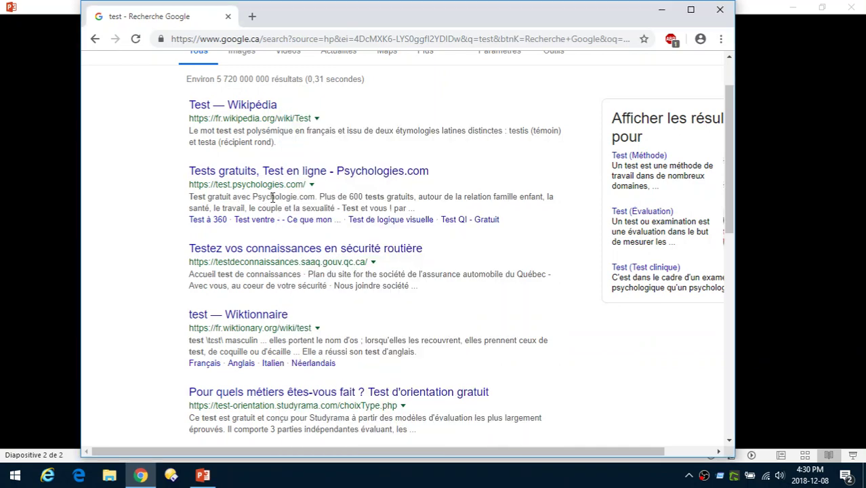
Add chrome.exe to the QAP exclusions list for the mouse trigger, save the options and close the Settings window
{"action": "middle_click", "coordinate": [273, 197]}
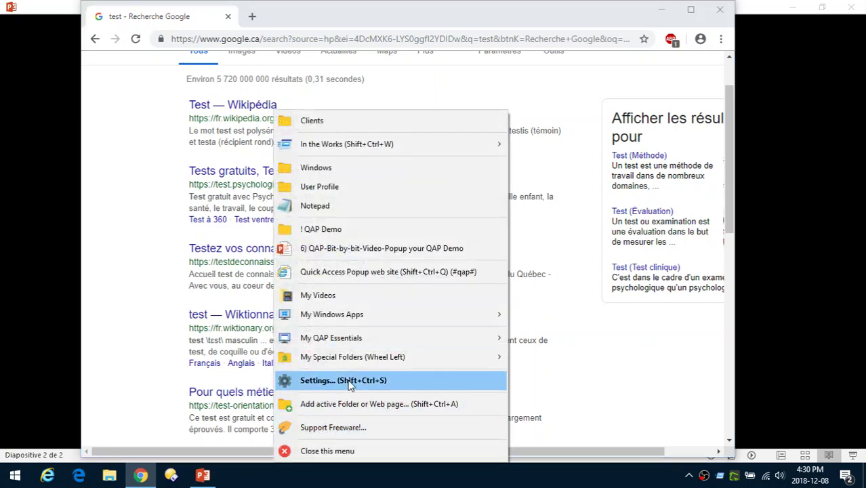
{"action": "left_click", "coordinate": [350, 385]}
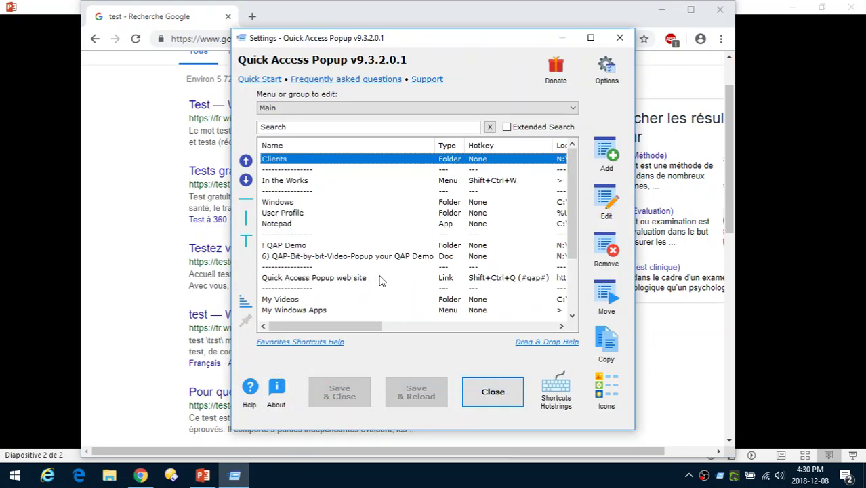
{"action": "left_click", "coordinate": [607, 67]}
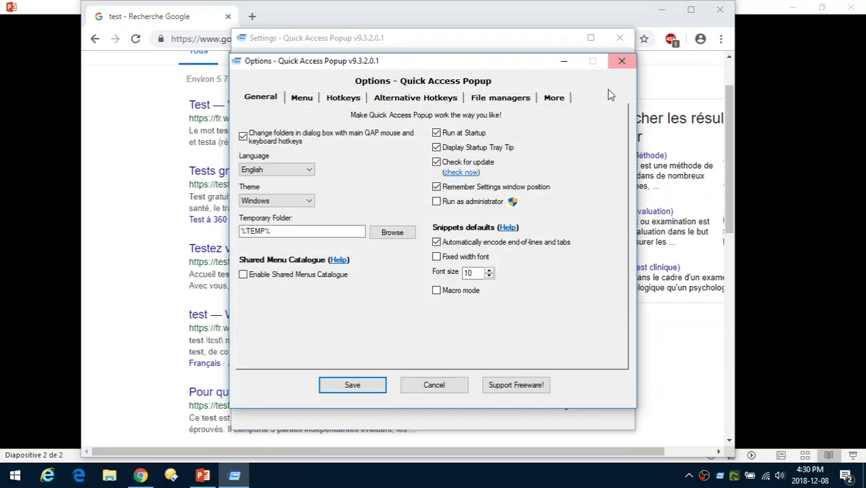
{"action": "left_click", "coordinate": [556, 99]}
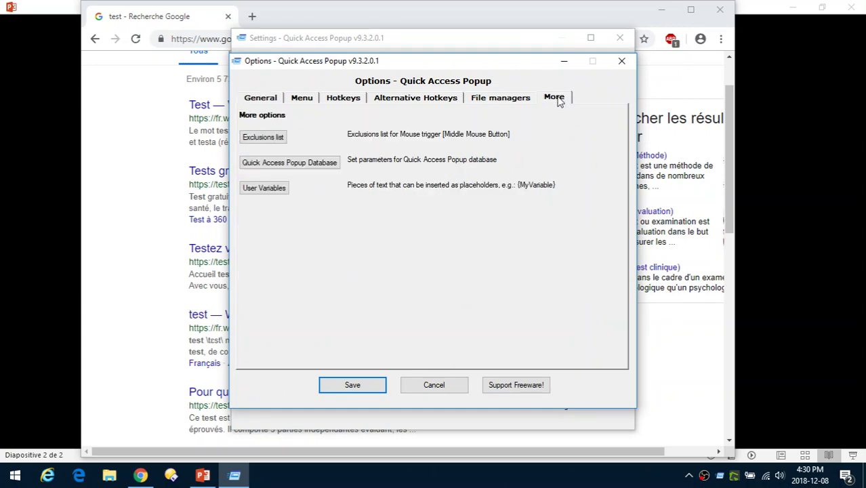
{"action": "left_click", "coordinate": [264, 138]}
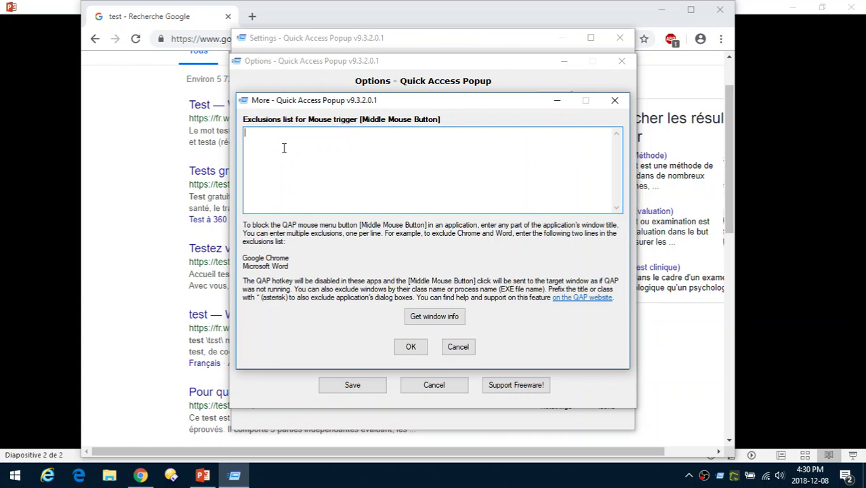
{"action": "type", "text": "c"}
{"action": "key", "text": "BackSpace"}
{"action": "key", "text": "BackSpace"}
{"action": "type", "text": "rome.exe"}
{"action": "left_click", "coordinate": [411, 346]}
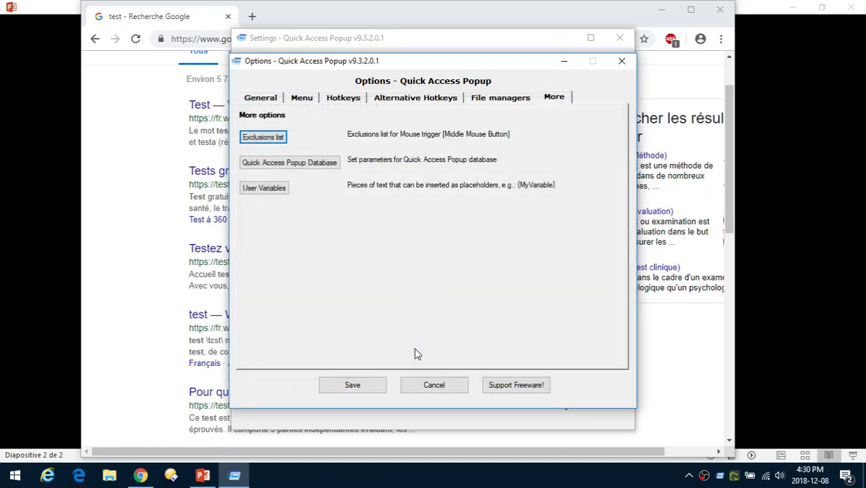
{"action": "left_click", "coordinate": [371, 385]}
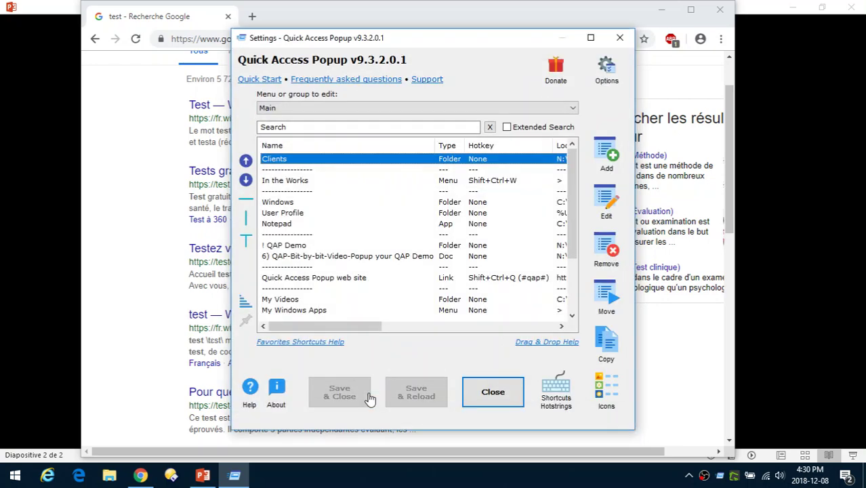
{"action": "left_click", "coordinate": [507, 395]}
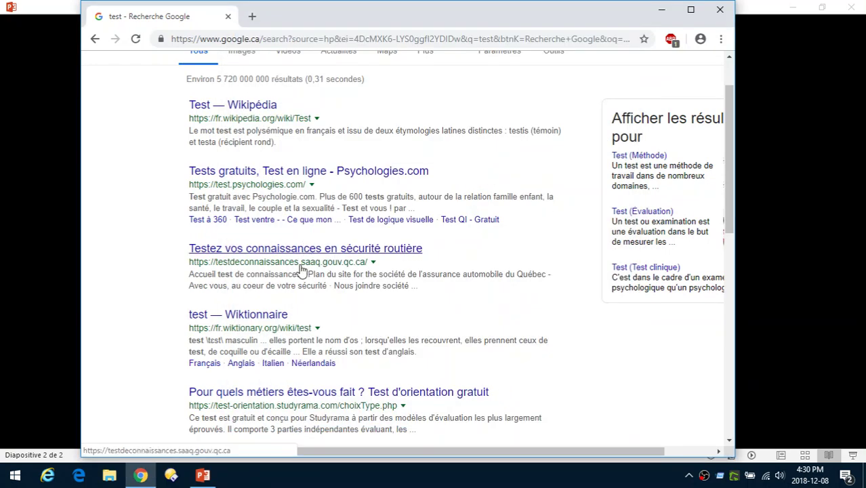
Test the middle mouse button's own auto-scroll on the Chrome search results page
{"action": "middle_click", "coordinate": [345, 182]}
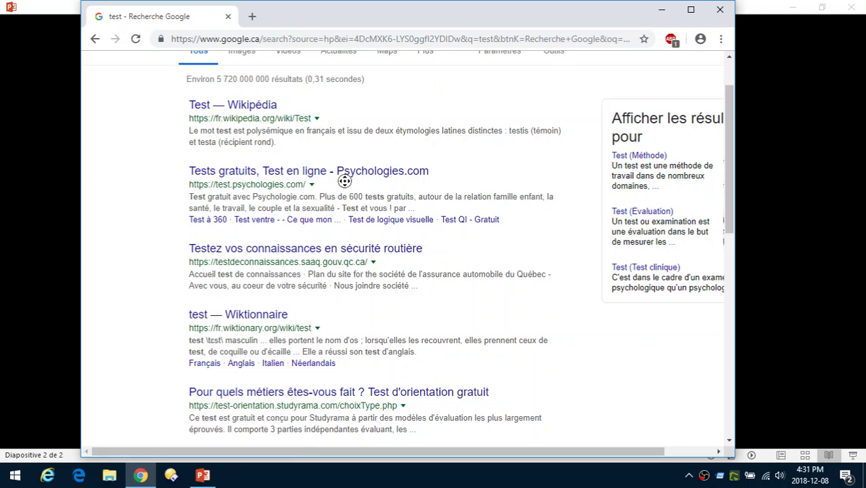
{"action": "scroll", "coordinate": [345, 182], "scroll_direction": "down", "scroll_amount": 10}
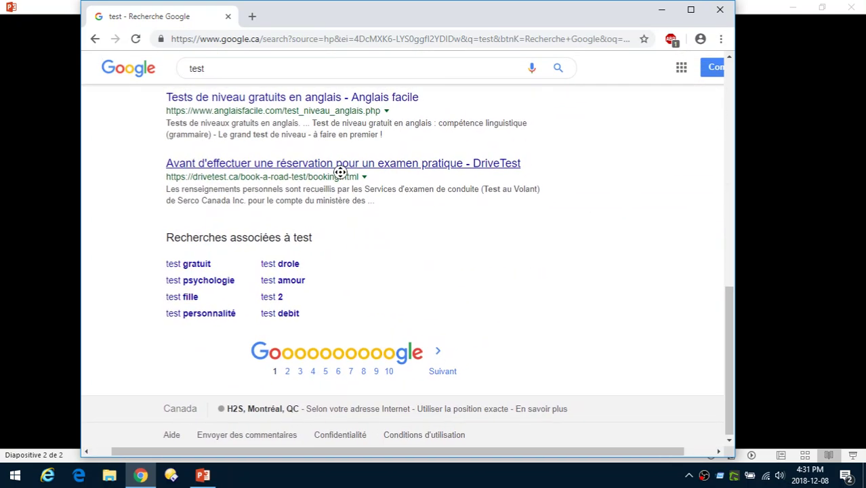
{"action": "scroll", "coordinate": [340, 172], "scroll_direction": "up", "scroll_amount": 5}
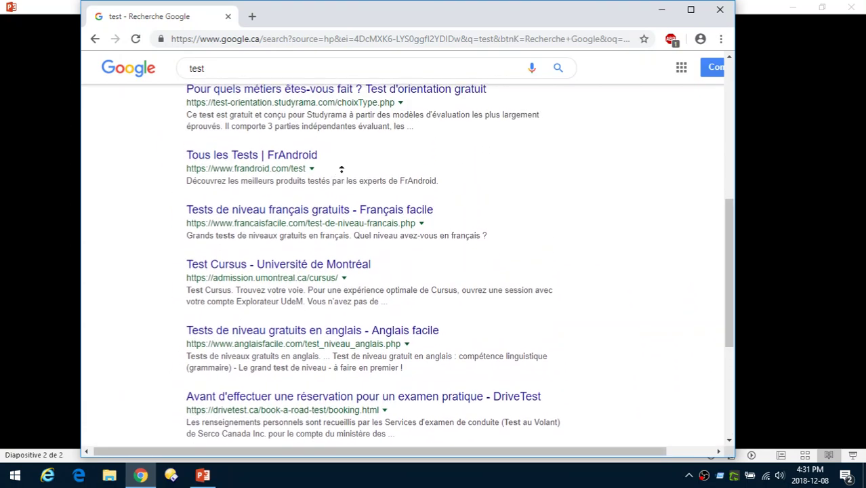
{"action": "middle_click", "coordinate": [344, 180]}
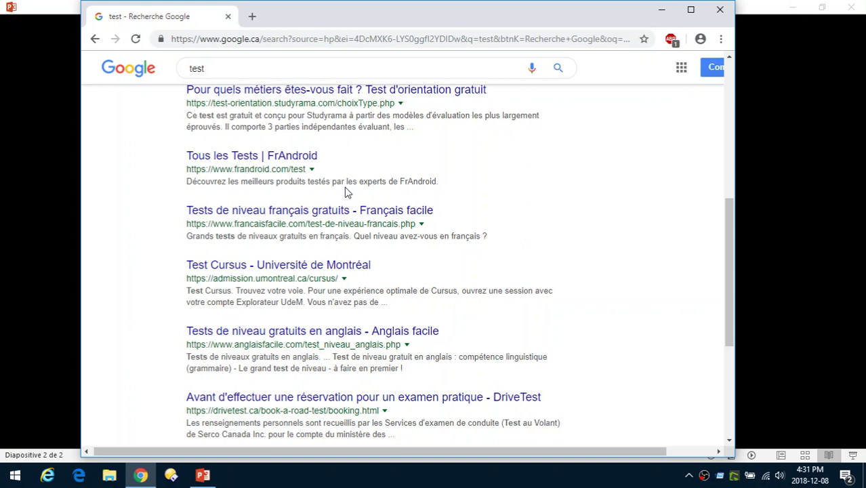
{"action": "scroll", "coordinate": [364, 212], "scroll_direction": "down", "scroll_amount": 1}
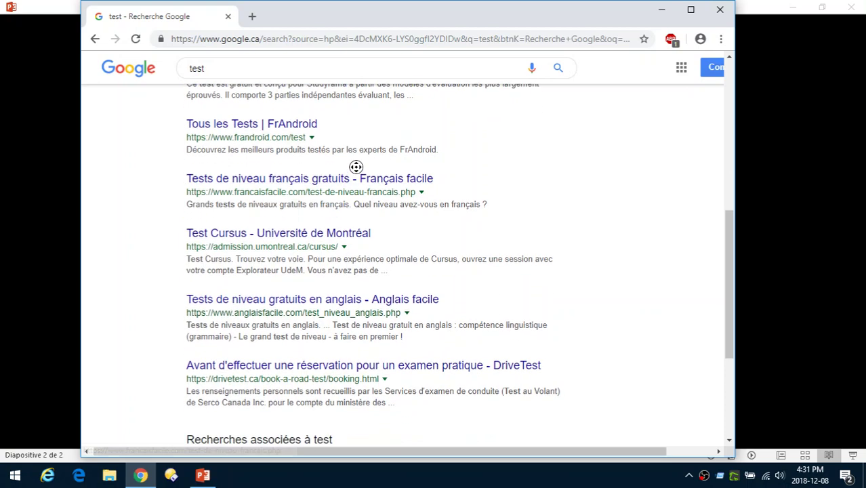
Switch to the PowerPoint slide, remove chrome.exe from the QAP mouse trigger exclusions list and save the options
{"action": "left_click", "coordinate": [203, 475]}
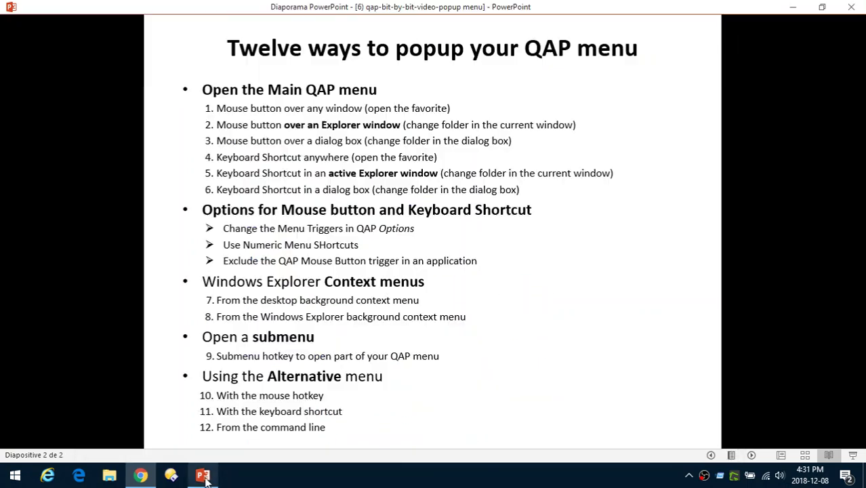
{"action": "middle_click", "coordinate": [385, 163]}
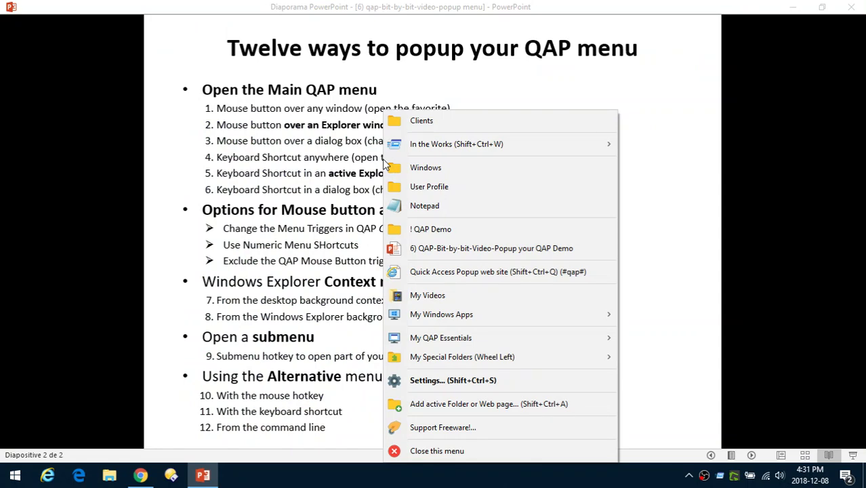
{"action": "left_click", "coordinate": [445, 381]}
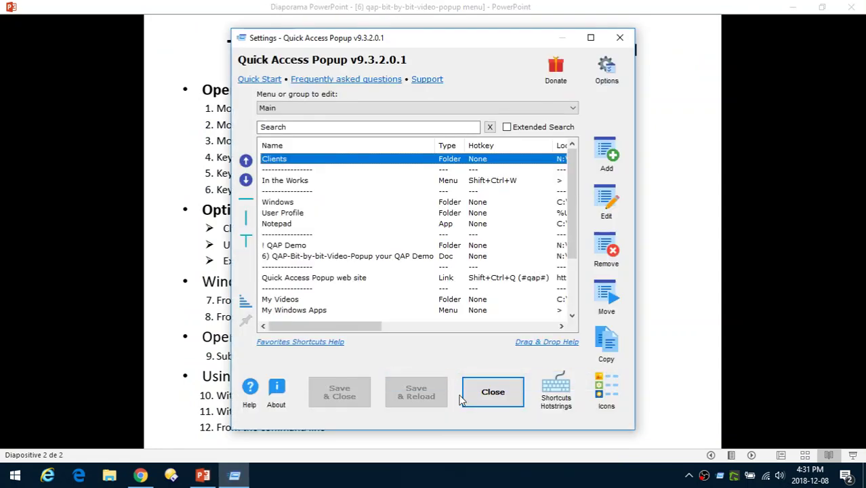
{"action": "left_click", "coordinate": [610, 65]}
{"action": "left_click", "coordinate": [555, 98]}
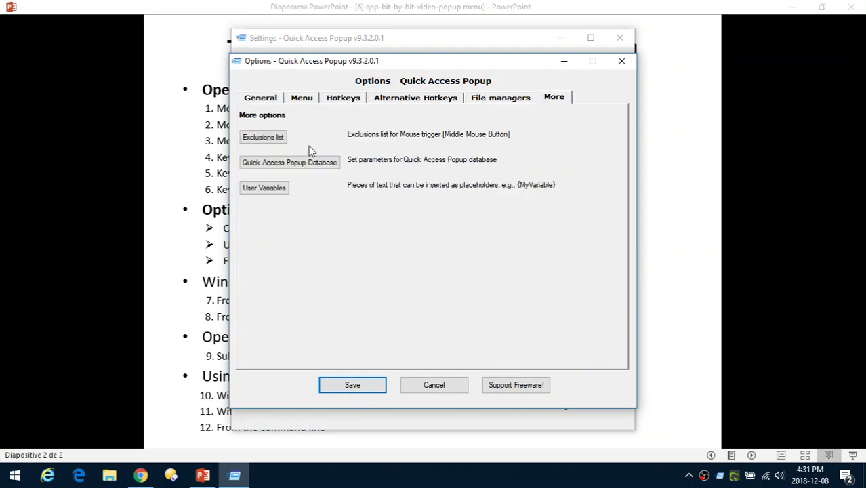
{"action": "left_click", "coordinate": [279, 141]}
{"action": "left_click_drag", "start_coordinate": [318, 158], "coordinate": [242, 140]}
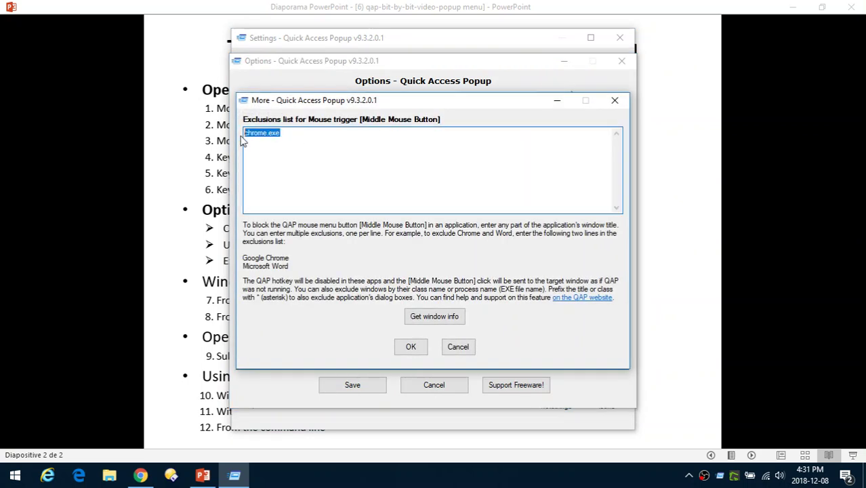
{"action": "key", "text": "Delete"}
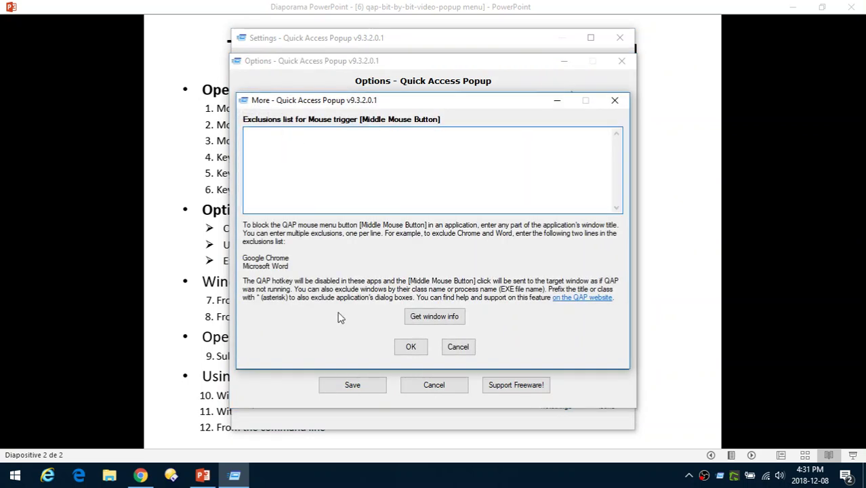
{"action": "left_click", "coordinate": [410, 346]}
{"action": "left_click", "coordinate": [361, 387]}
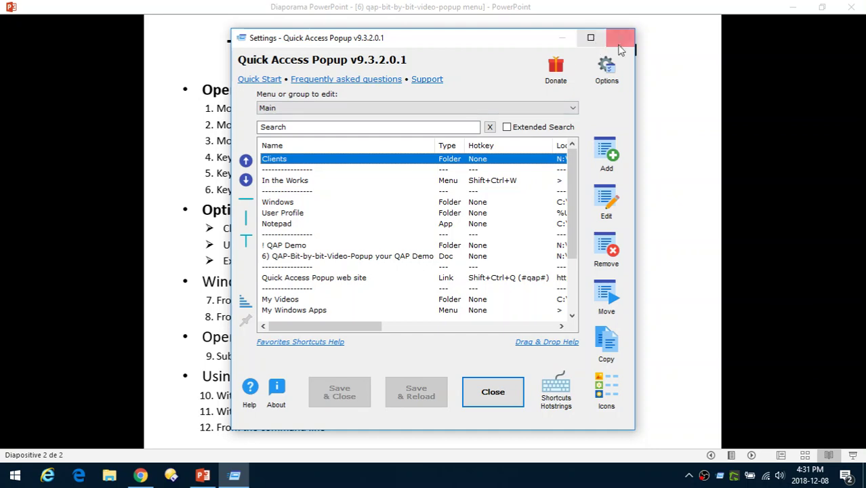
Close the Settings window, show the desktop, and pop up and dismiss the QAP menu through the desktop background's context menu
{"action": "left_click", "coordinate": [509, 395]}
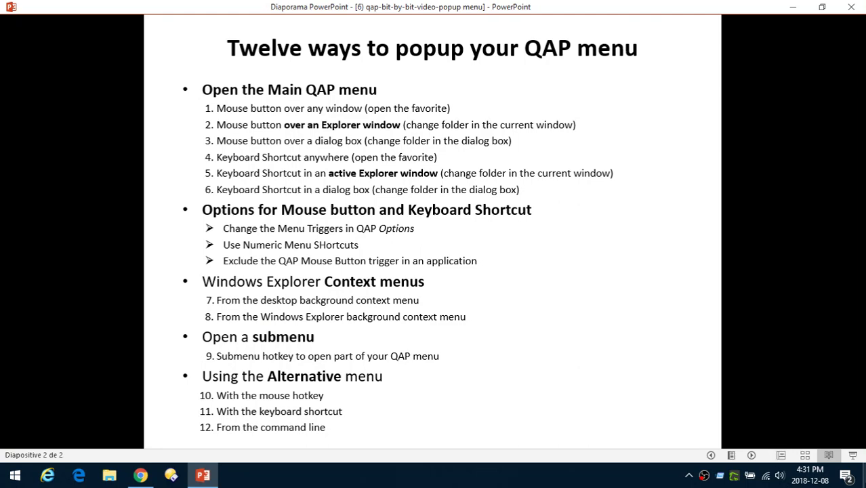
{"action": "left_click", "coordinate": [864, 475]}
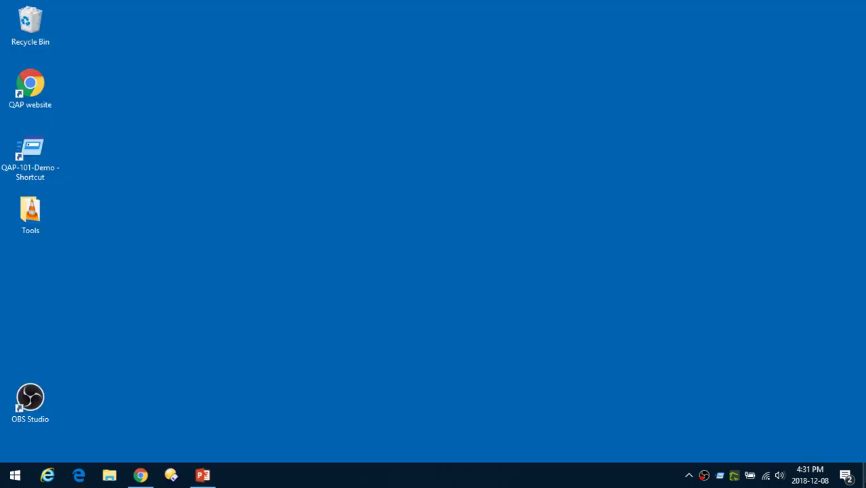
{"action": "right_click", "coordinate": [288, 73]}
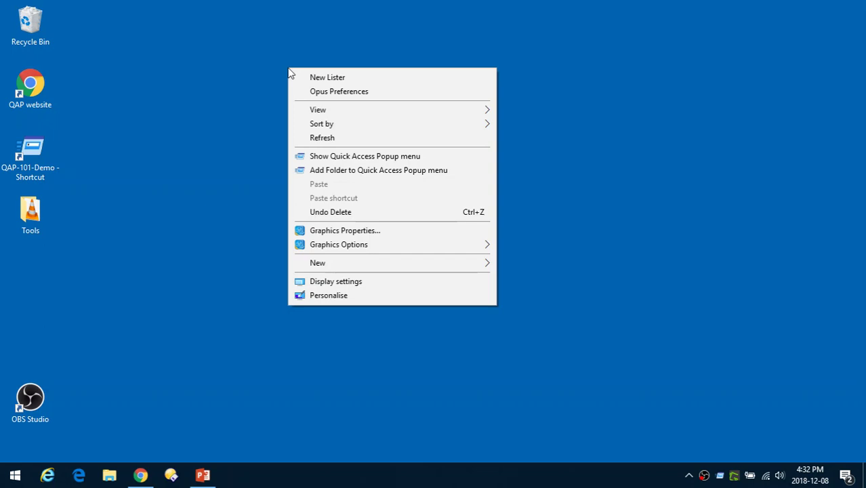
{"action": "left_click", "coordinate": [383, 160]}
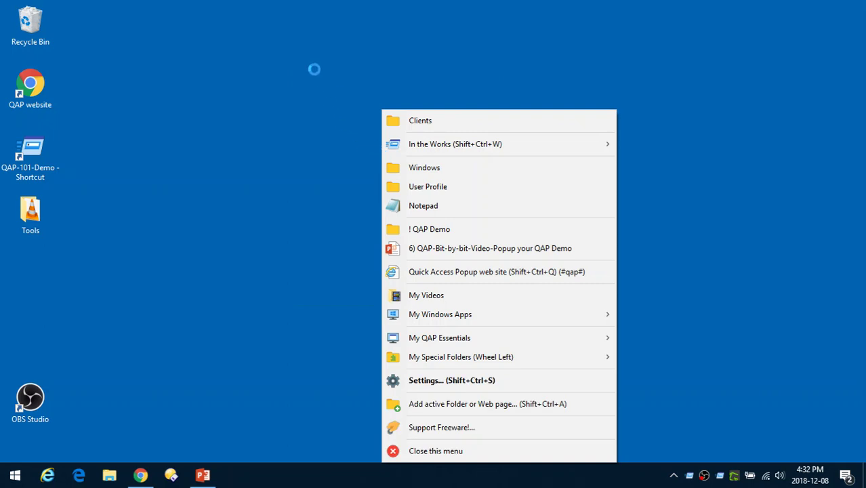
{"action": "left_click", "coordinate": [224, 25]}
Open the Windows favorite from the QAP menu shown through the desktop context menu and close its Explorer window
{"action": "right_click", "coordinate": [193, 21]}
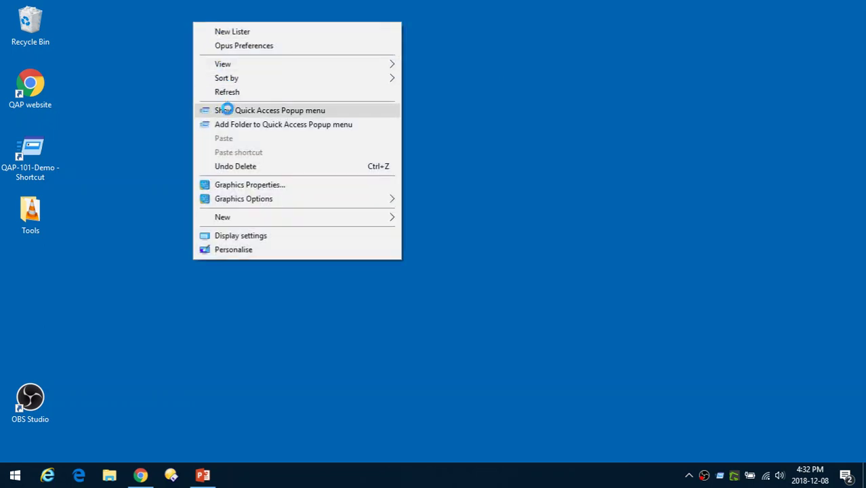
{"action": "left_click", "coordinate": [224, 110]}
{"action": "left_click", "coordinate": [312, 170]}
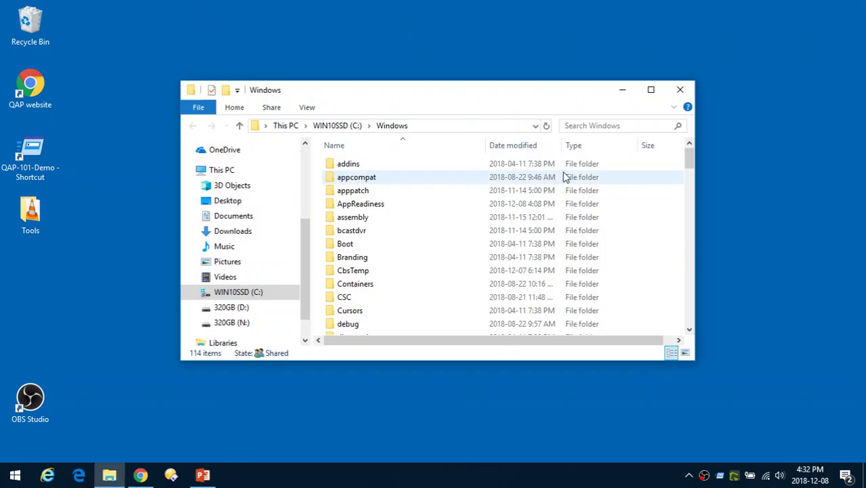
{"action": "left_click", "coordinate": [681, 91]}
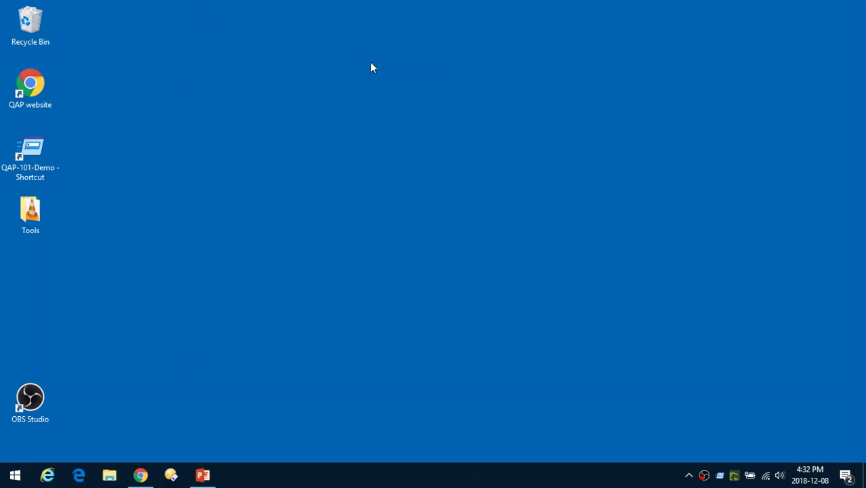
Open the ! QAP Demo folder from the QAP menu shown through the desktop background's context menu
{"action": "right_click", "coordinate": [242, 44]}
{"action": "left_click", "coordinate": [201, 44]}
{"action": "right_click", "coordinate": [201, 32]}
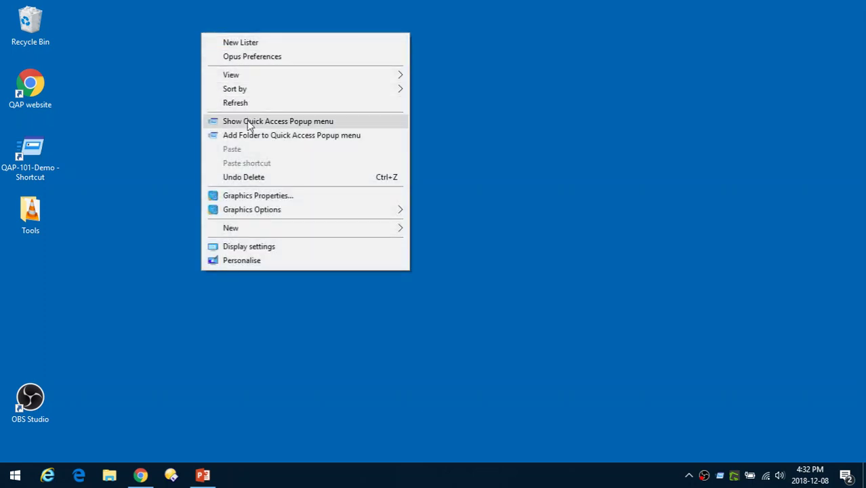
{"action": "left_click", "coordinate": [242, 120]}
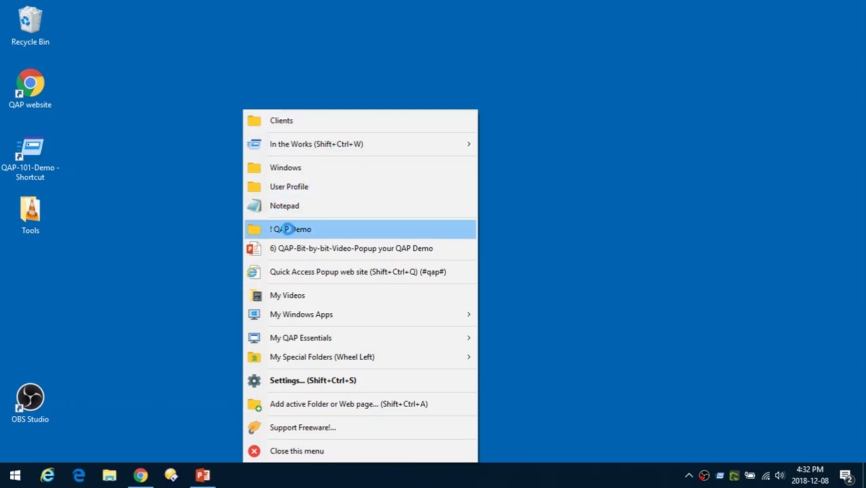
{"action": "left_click", "coordinate": [293, 230]}
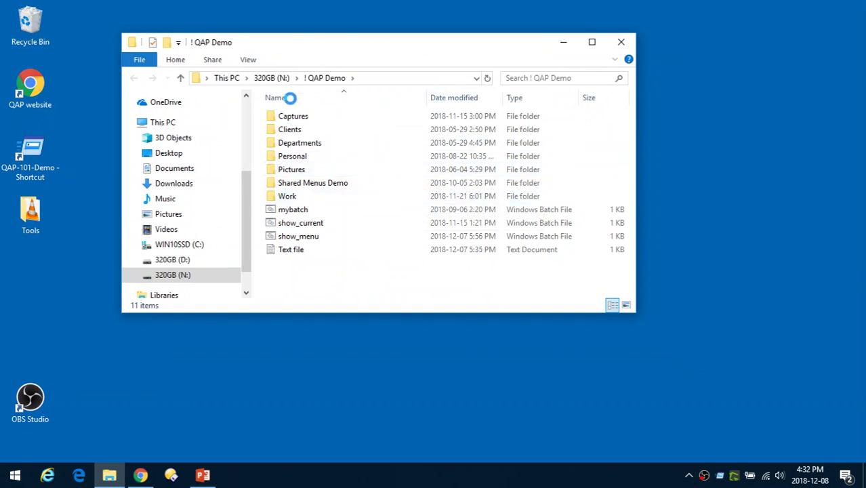
Change the ! QAP Demo Explorer window to the Windows folder using the QAP menu from its background context menu
{"action": "right_click", "coordinate": [343, 271]}
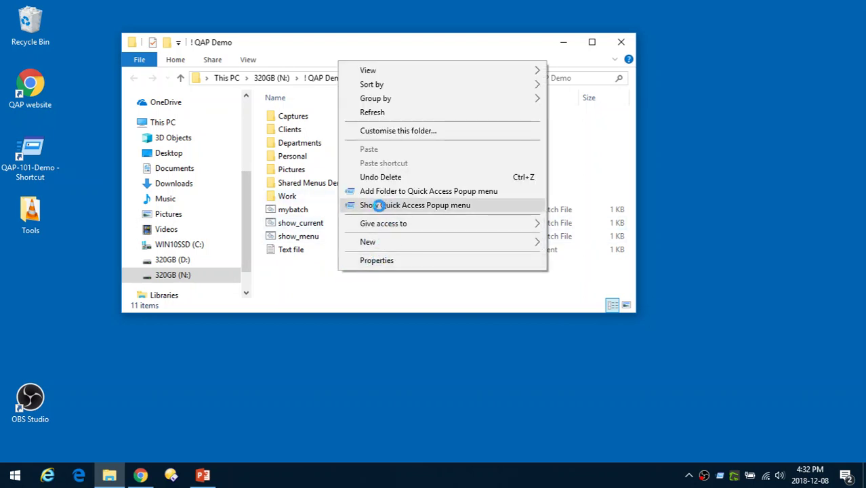
{"action": "left_click", "coordinate": [406, 204]}
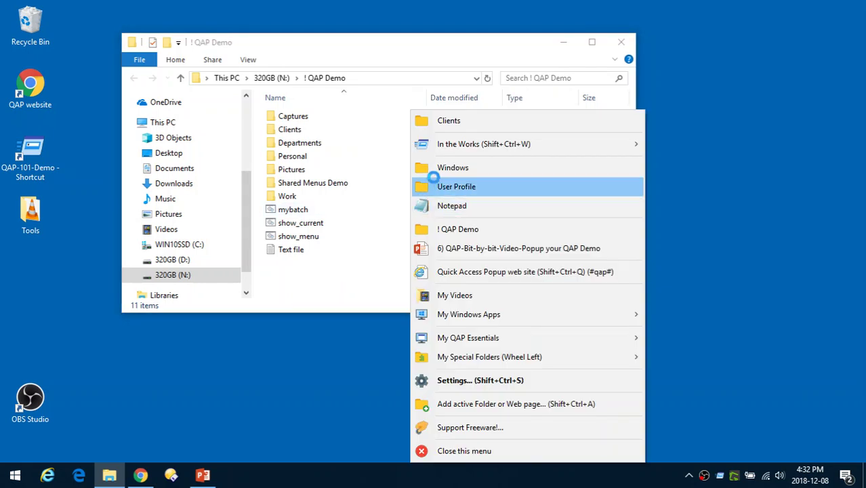
{"action": "left_click", "coordinate": [434, 167]}
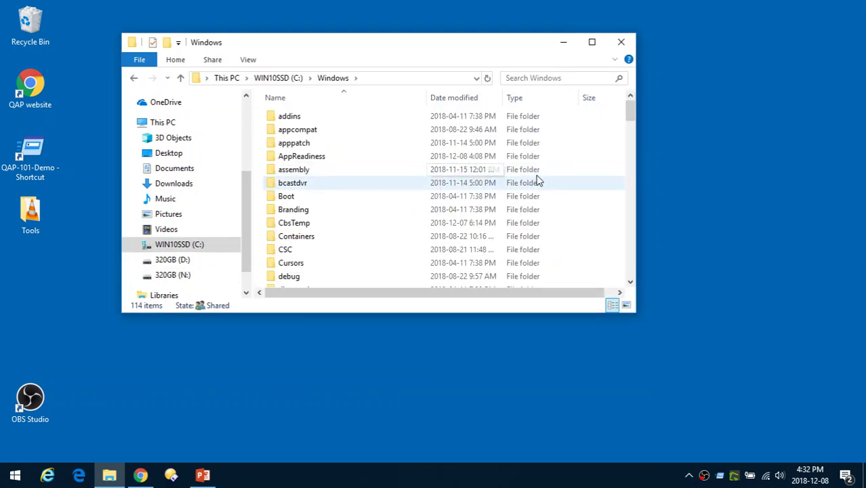
Check the QAP entries in the Windows folder's background context menu, minimize the window and review the PowerPoint slide
{"action": "right_click", "coordinate": [589, 136]}
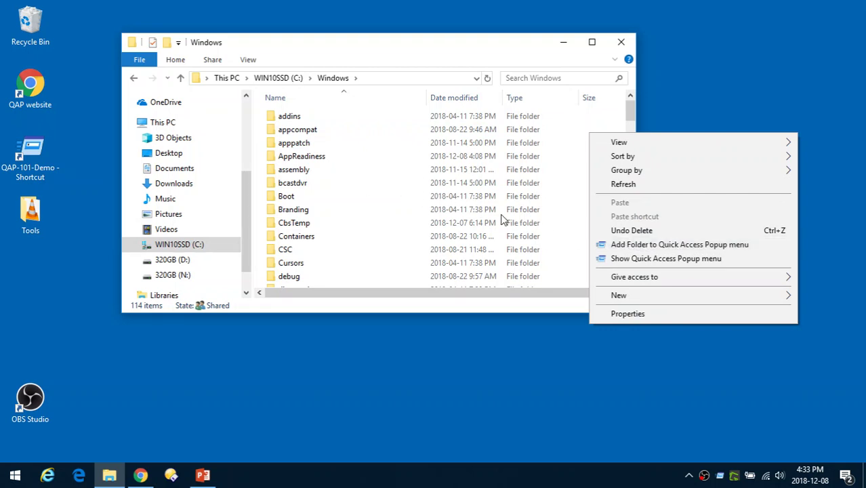
{"action": "left_click", "coordinate": [455, 43]}
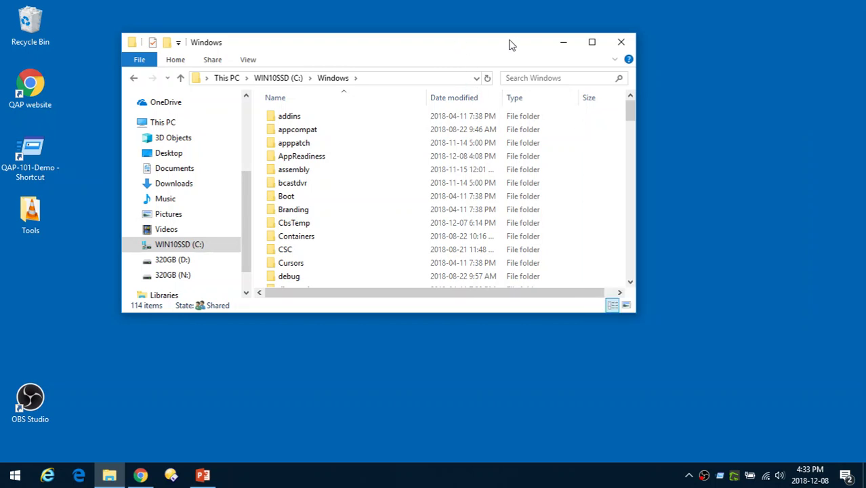
{"action": "left_click", "coordinate": [564, 46]}
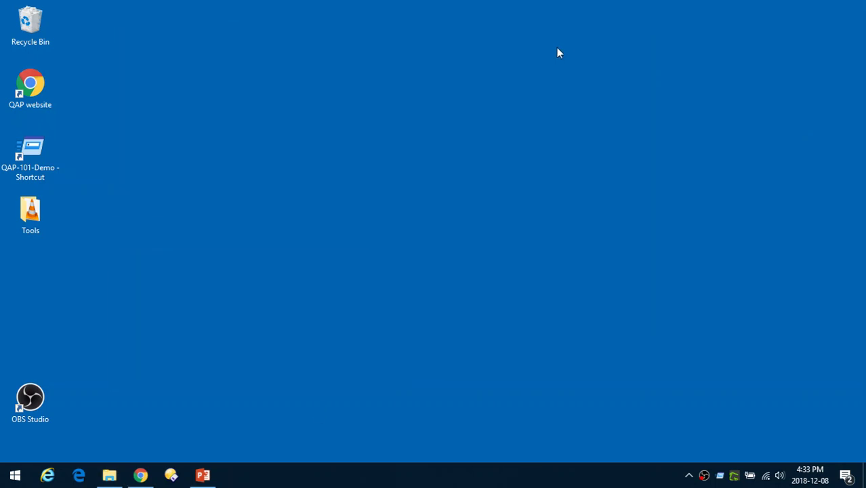
{"action": "left_click", "coordinate": [203, 475]}
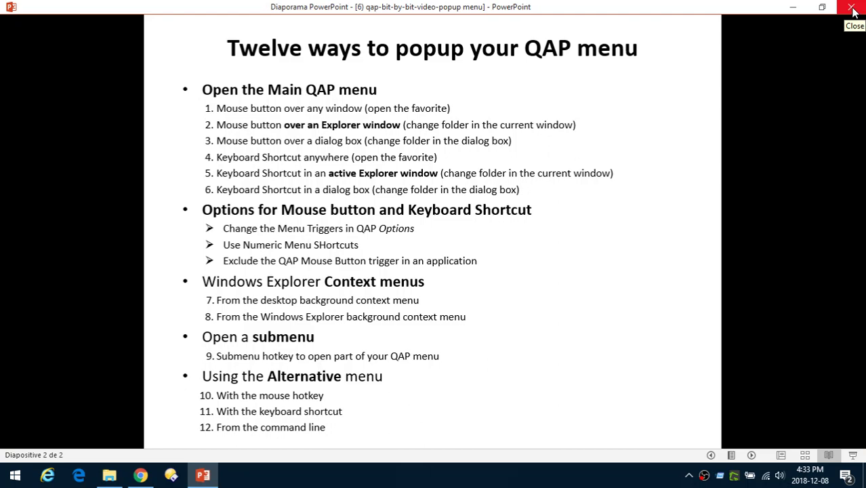
{"action": "left_click", "coordinate": [793, 7]}
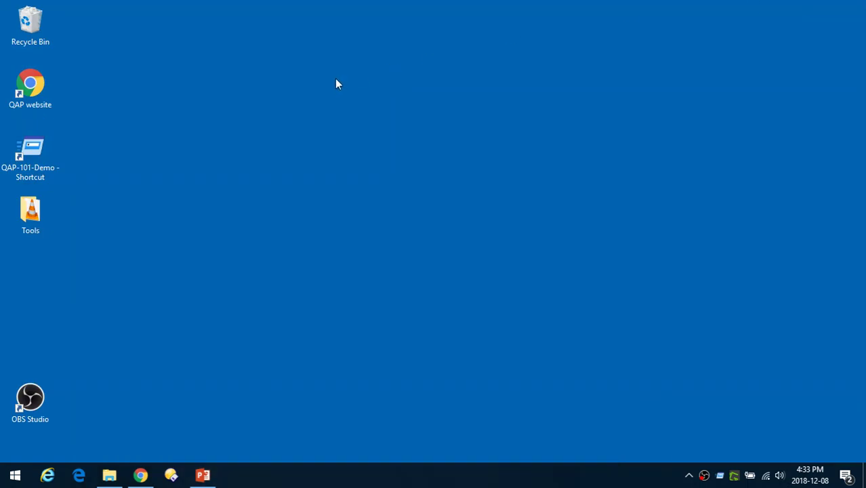
View the My Special Folders submenu inside the main QAP menu, and pop it up directly with its Wheel Left shortcut
{"action": "middle_click", "coordinate": [303, 59]}
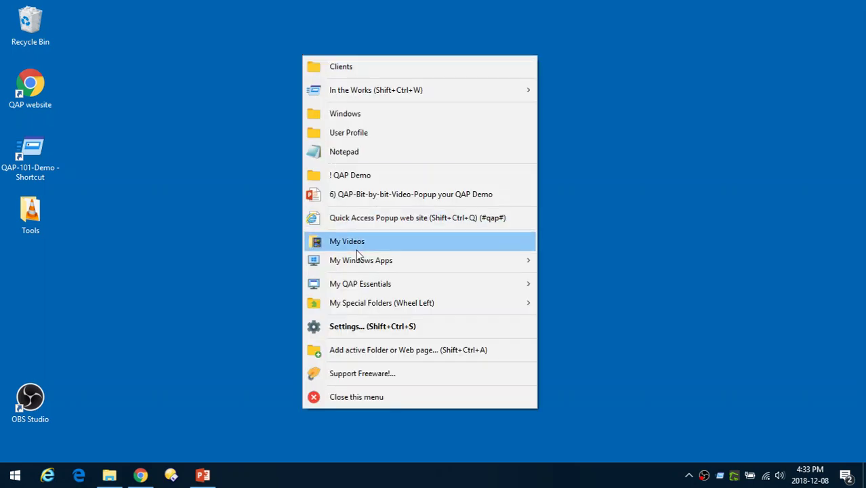
{"action": "mouse_move", "coordinate": [428, 313]}
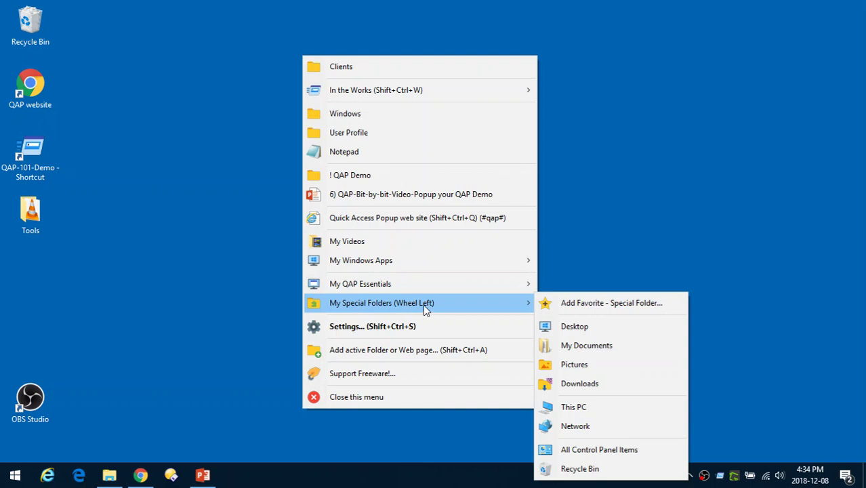
{"action": "left_click", "coordinate": [535, 41]}
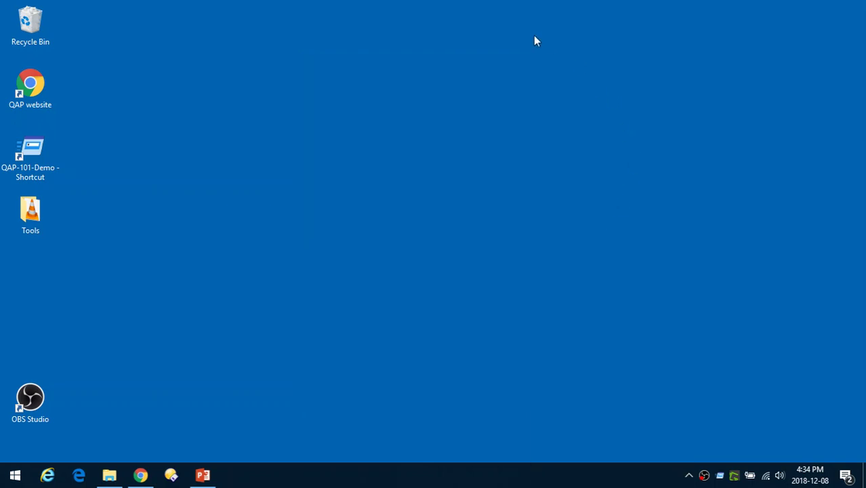
{"action": "middle_click", "coordinate": [457, 59]}
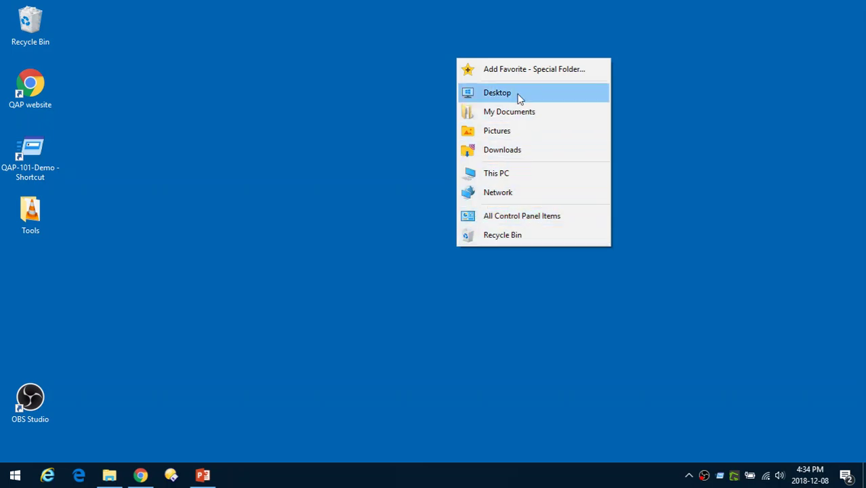
{"action": "left_click", "coordinate": [403, 82]}
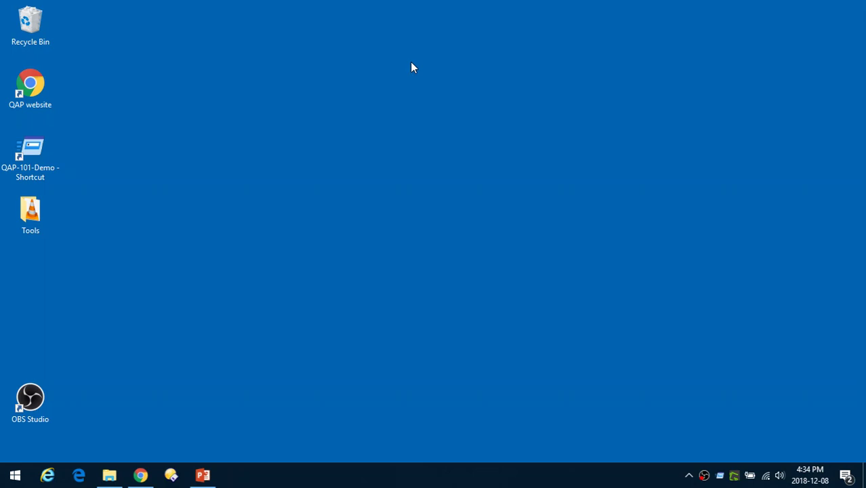
Open the My Special Folders submenu for editing in the QAP Settings and show its menu options
{"action": "middle_click", "coordinate": [411, 62]}
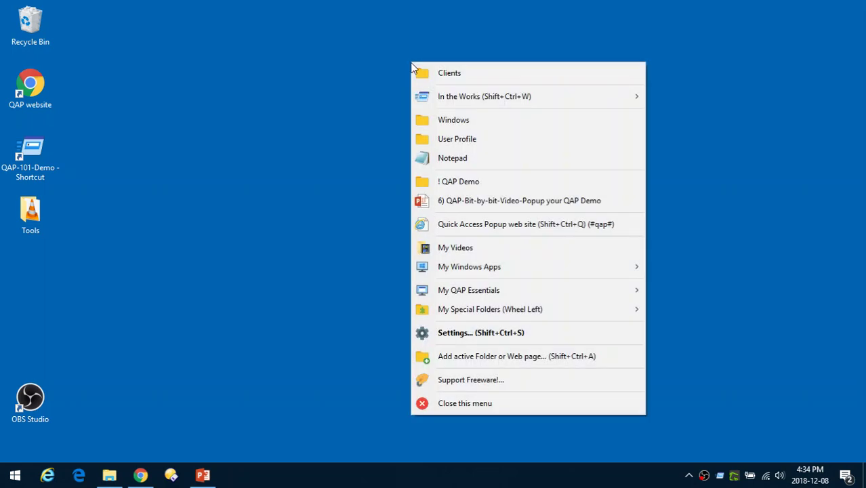
{"action": "left_click", "coordinate": [463, 333]}
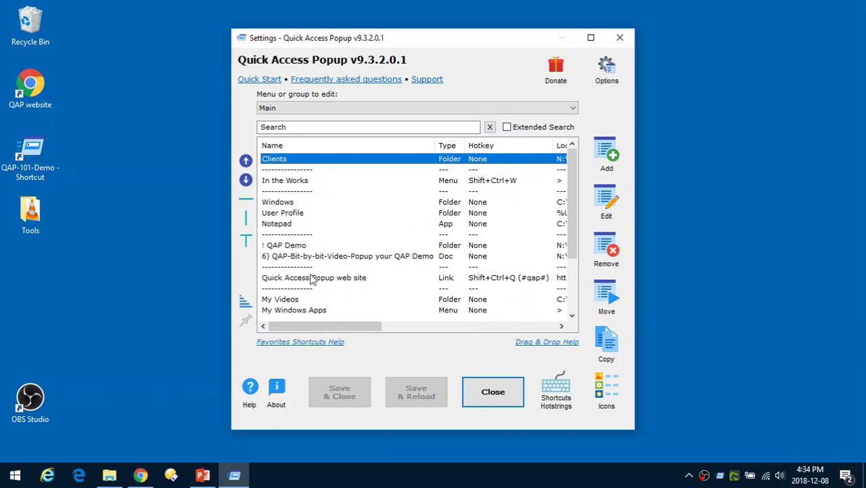
{"action": "scroll", "coordinate": [301, 274], "scroll_direction": "down", "scroll_amount": 3}
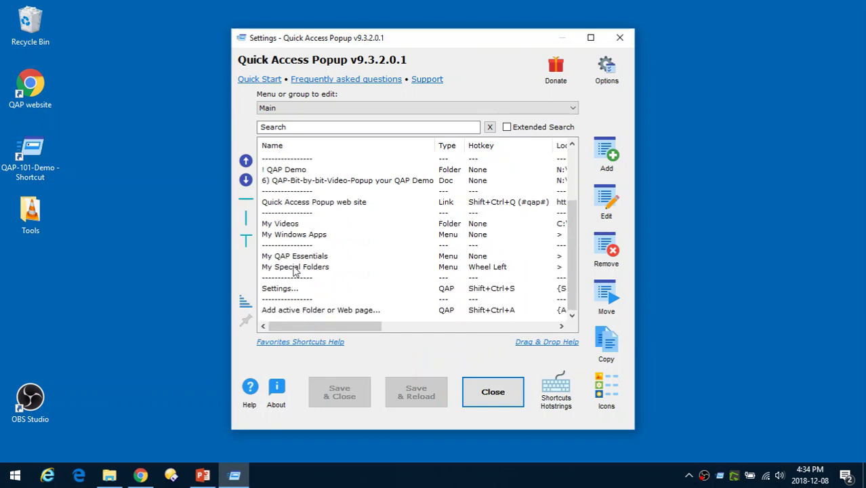
{"action": "left_click", "coordinate": [295, 268]}
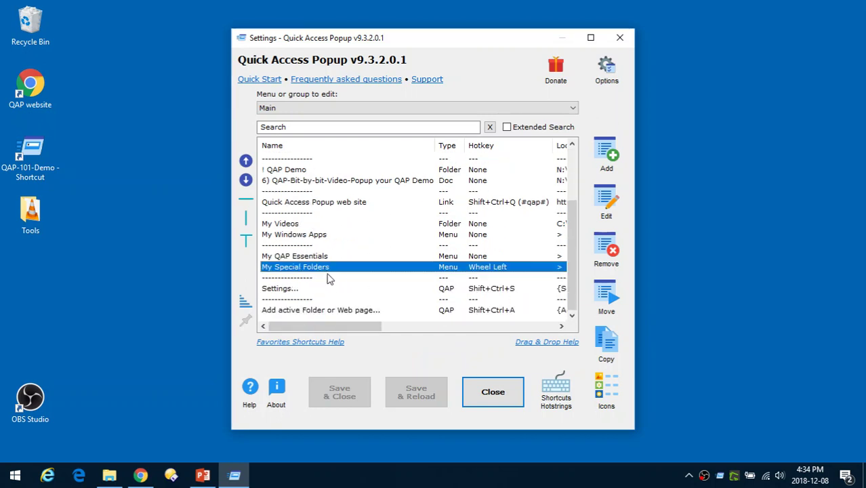
{"action": "left_click", "coordinate": [608, 198]}
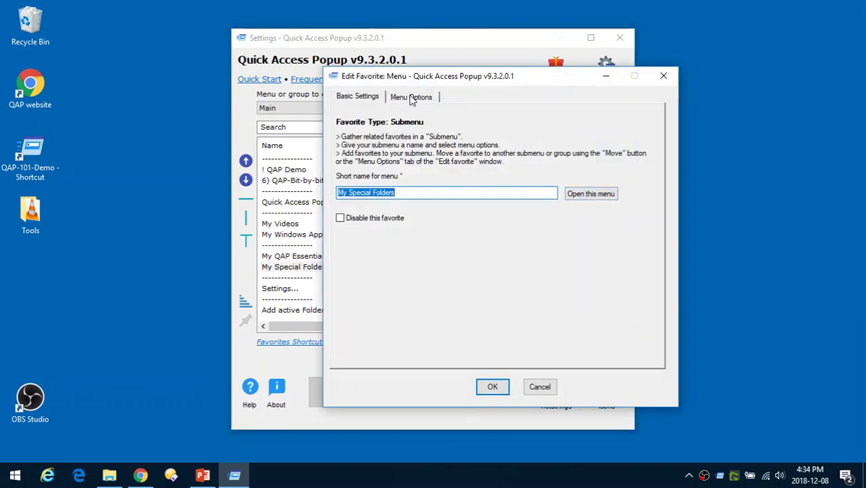
{"action": "left_click", "coordinate": [413, 99]}
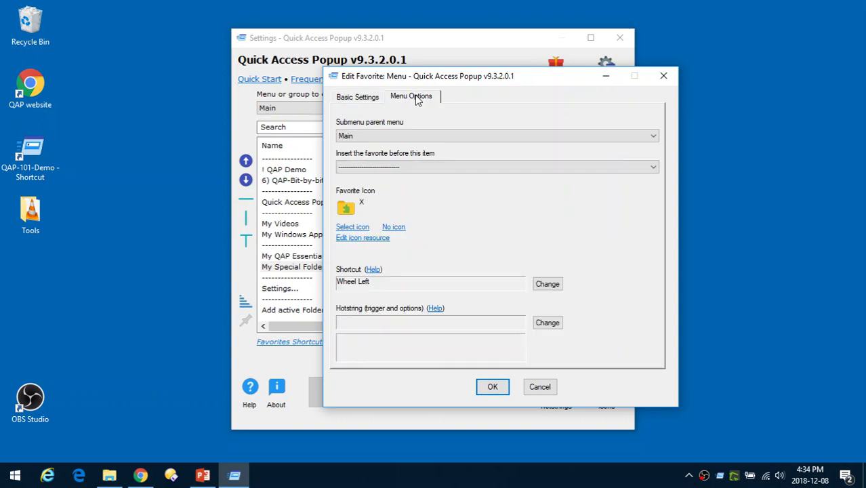
Change the My Special Folders shortcut to Alt+Space with no mouse trigger and confirm the shortcut
{"action": "left_click", "coordinate": [385, 287]}
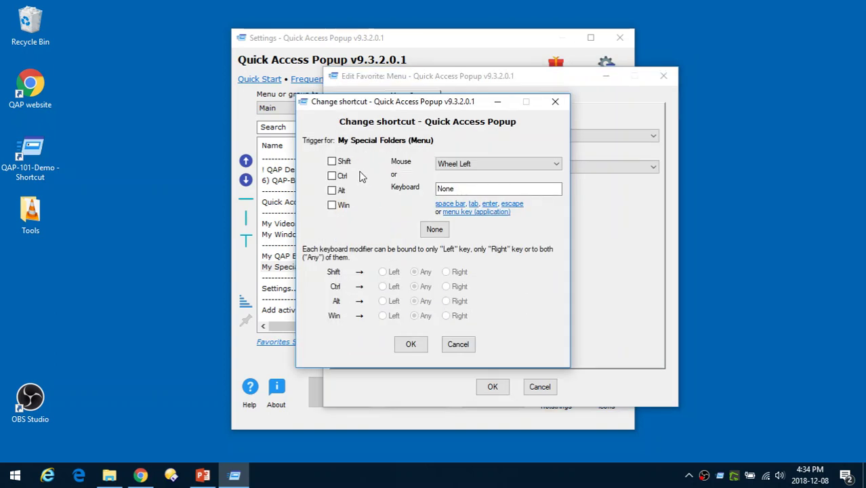
{"action": "left_click", "coordinate": [469, 166]}
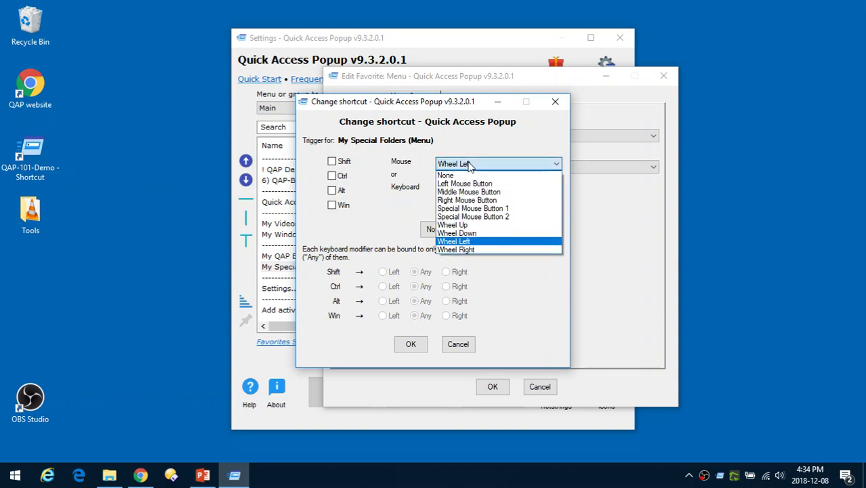
{"action": "left_click", "coordinate": [454, 173]}
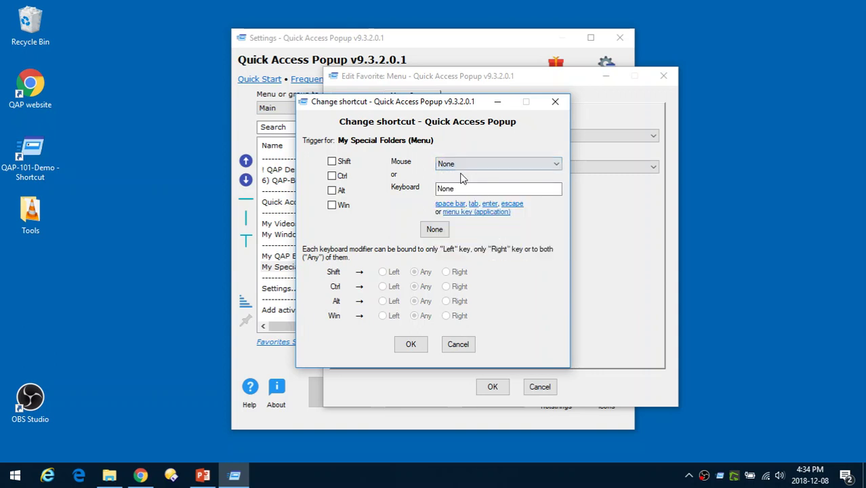
{"action": "left_click", "coordinate": [332, 191]}
{"action": "left_click", "coordinate": [464, 192]}
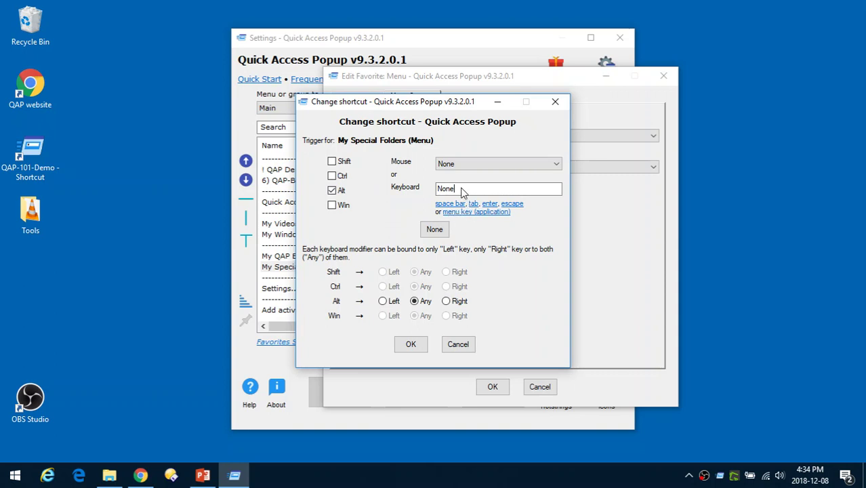
{"action": "left_click", "coordinate": [450, 205]}
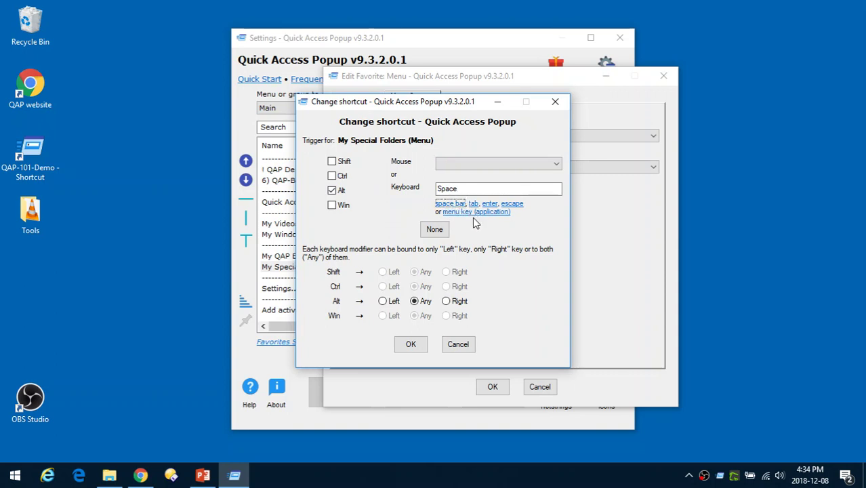
{"action": "left_click", "coordinate": [411, 343]}
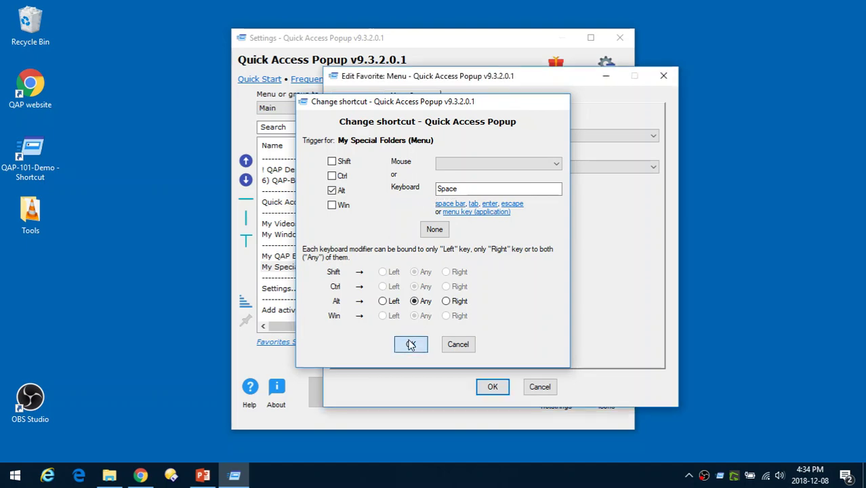
Save the submenu favorite and the QAP settings, and pop up My Special Folders over the desktop with its new shortcut
{"action": "left_click", "coordinate": [492, 387]}
{"action": "left_click", "coordinate": [342, 396]}
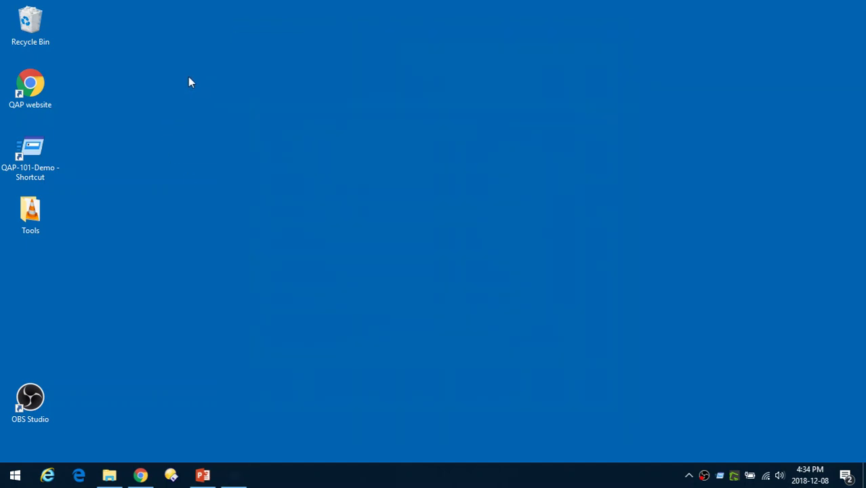
{"action": "key", "text": "alt+space"}
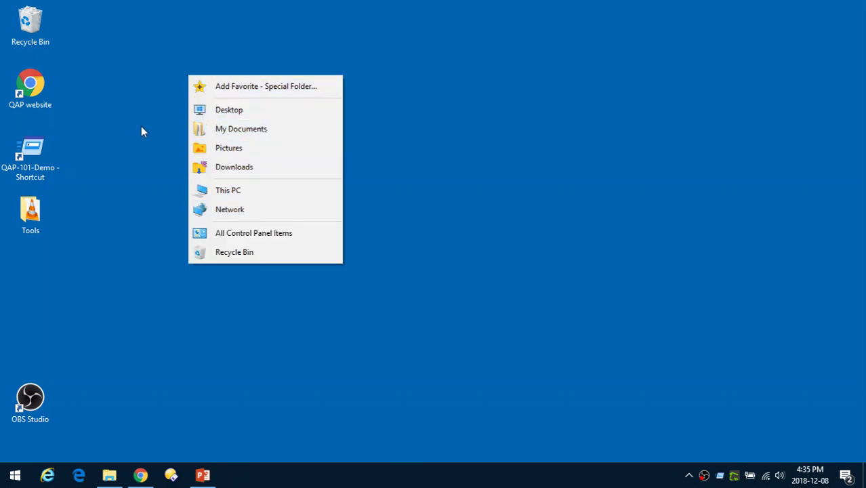
{"action": "left_click", "coordinate": [211, 48]}
Check the My Special Folders entry and its shortcut in the main QAP menu, and review the Alternative menu items on the PowerPoint slide
{"action": "middle_click", "coordinate": [213, 42]}
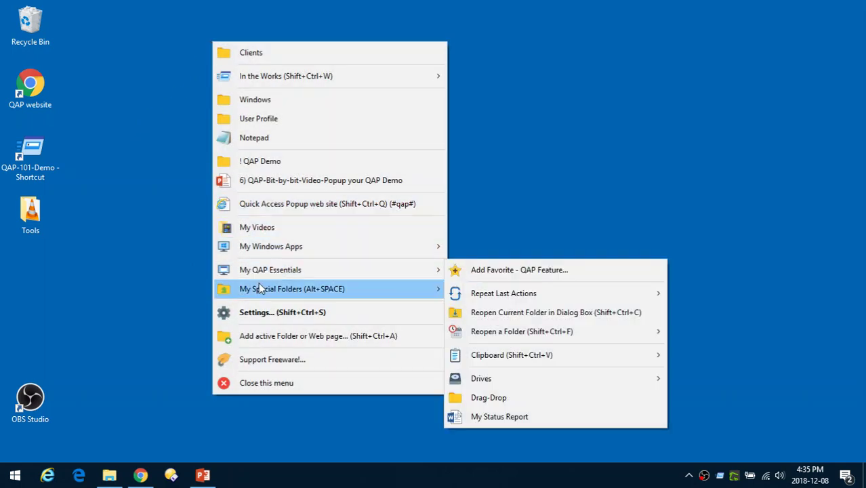
{"action": "mouse_move", "coordinate": [291, 290]}
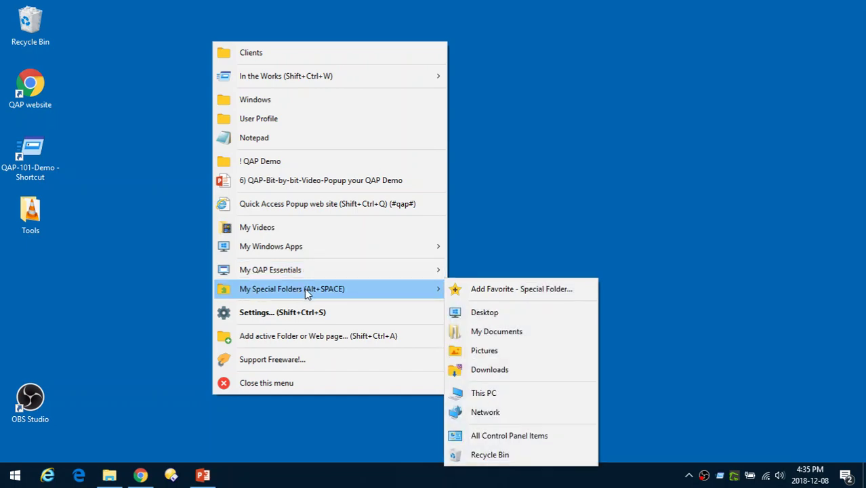
{"action": "key", "text": "Escape"}
{"action": "key", "text": "Escape"}
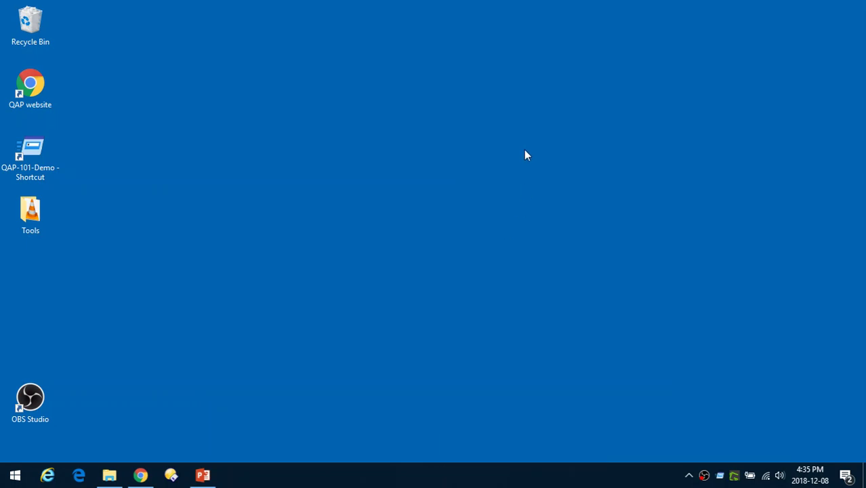
{"action": "left_click", "coordinate": [207, 473]}
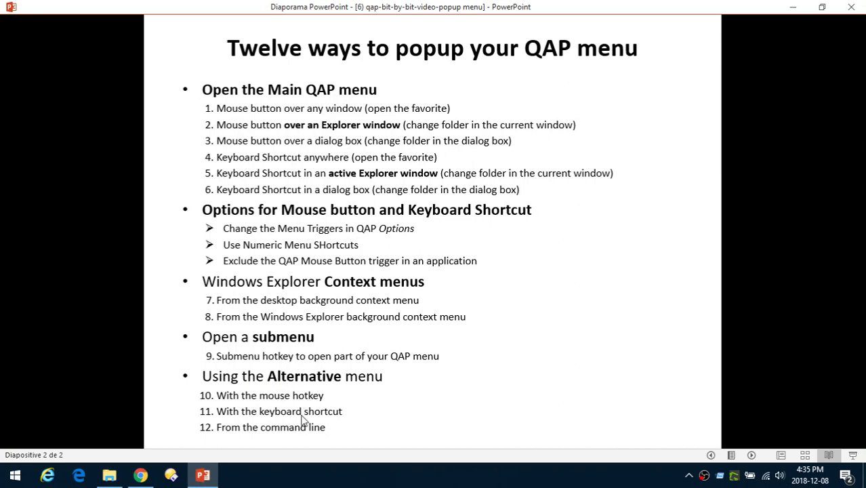
{"action": "left_click", "coordinate": [794, 8]}
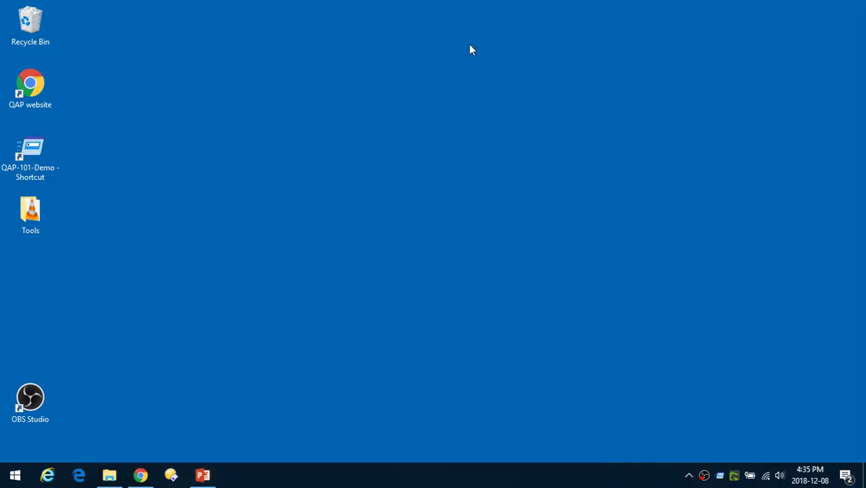
Pop up the Alternative menu over the desktop, choose Run as administrator, and close the favorites menu without picking one
{"action": "middle_click", "coordinate": [290, 46], "text": "shift"}
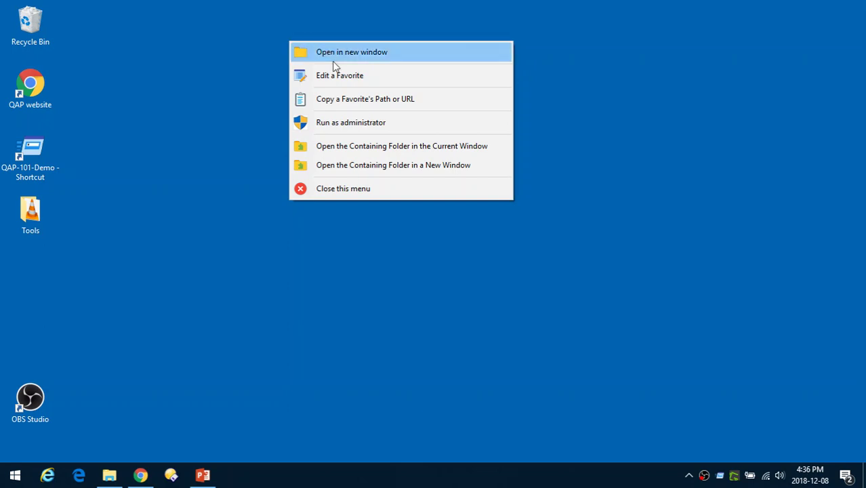
{"action": "left_click", "coordinate": [366, 122]}
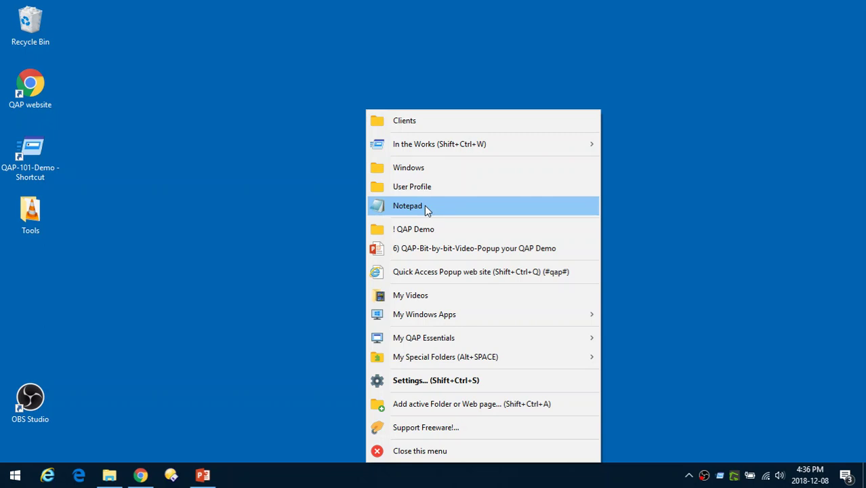
{"action": "left_click", "coordinate": [424, 453]}
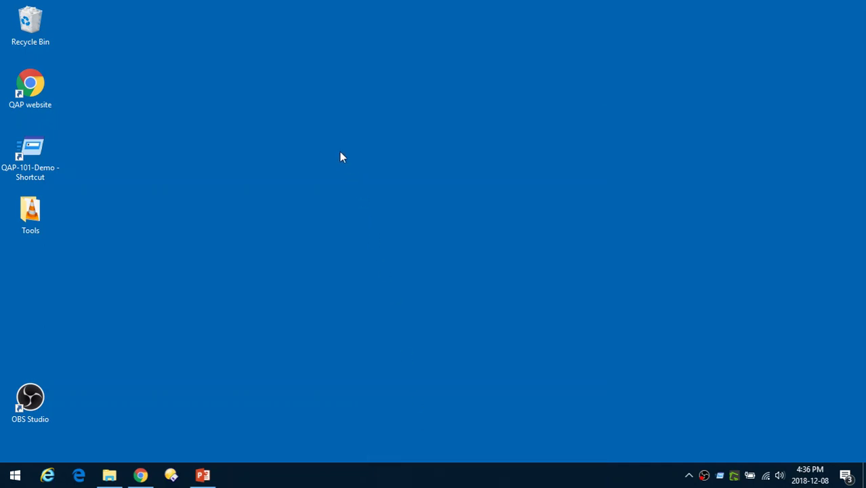
View the ! QAP Demo favorite's edit dialog through the Alternative menu's Edit a Favorite, and close it and the Settings without changes
{"action": "middle_click", "coordinate": [324, 101], "text": "shift"}
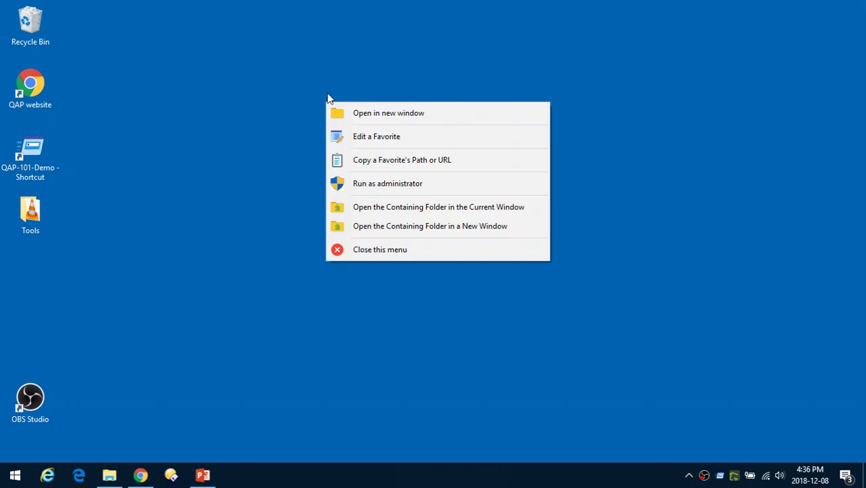
{"action": "left_click", "coordinate": [385, 138]}
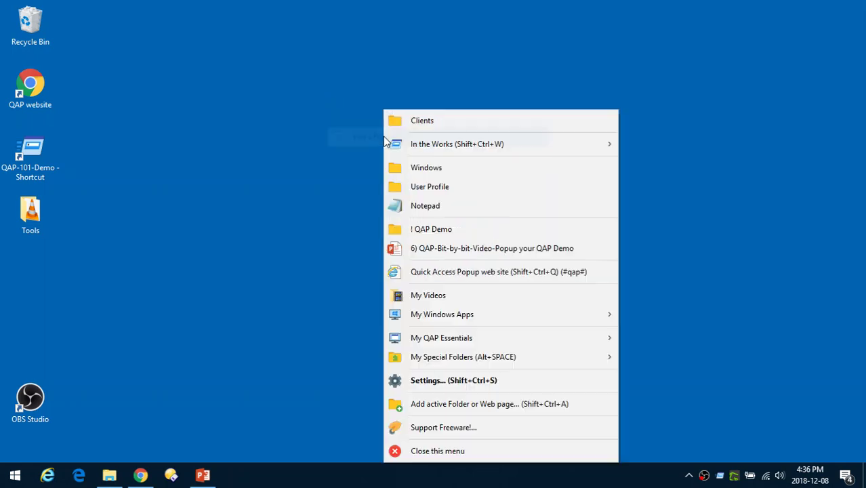
{"action": "left_click", "coordinate": [438, 231]}
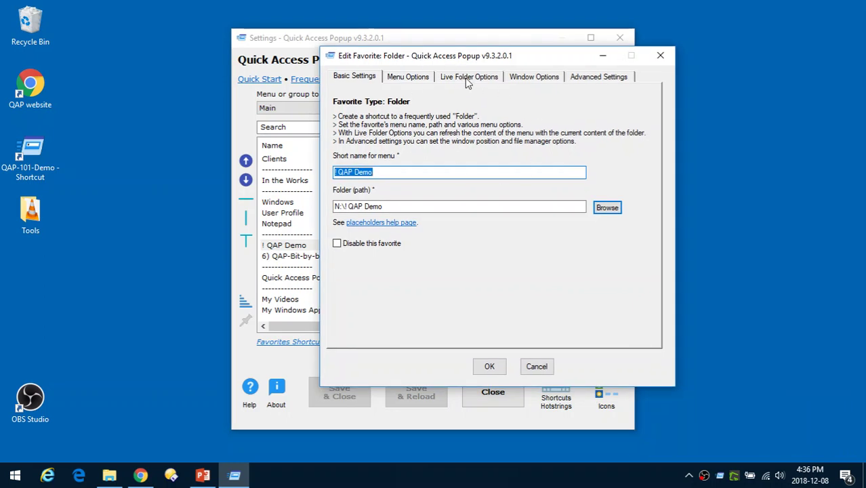
{"action": "left_click", "coordinate": [383, 171]}
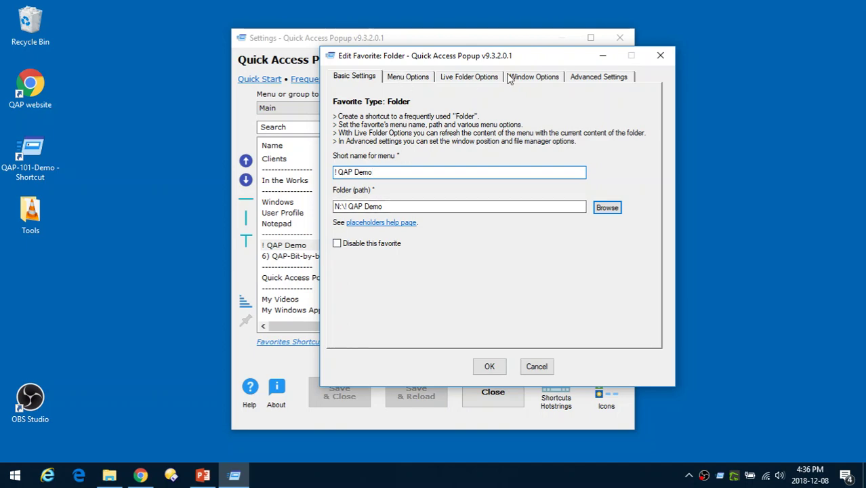
{"action": "left_click", "coordinate": [537, 366]}
{"action": "left_click", "coordinate": [492, 392]}
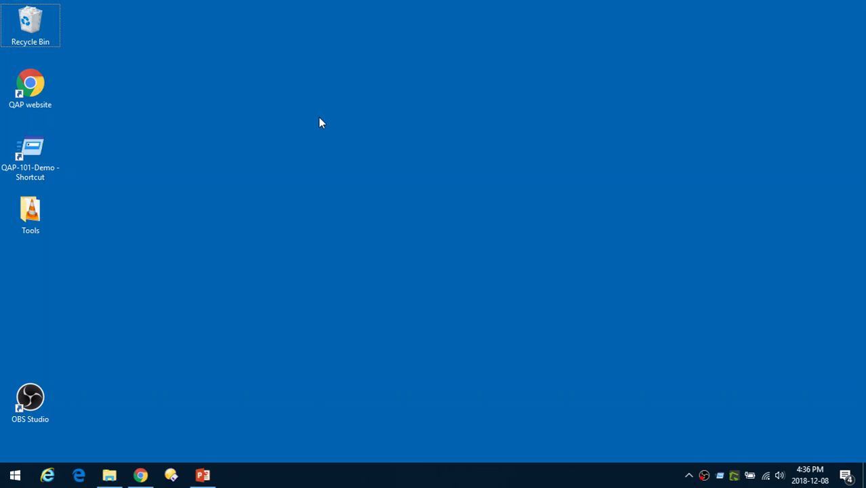
Open the Clients favorite from the desktop using the Alternative menu's Open in new window
{"action": "middle_click", "coordinate": [320, 119], "text": "shift"}
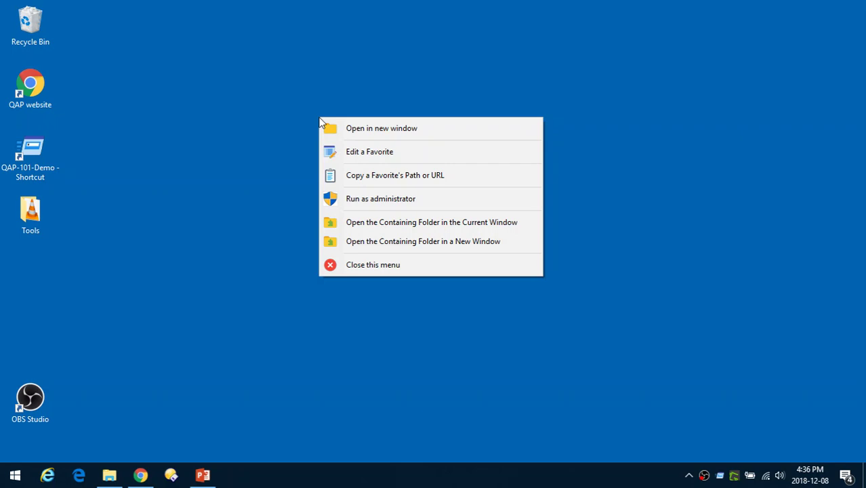
{"action": "left_click", "coordinate": [375, 129]}
{"action": "left_click", "coordinate": [417, 121]}
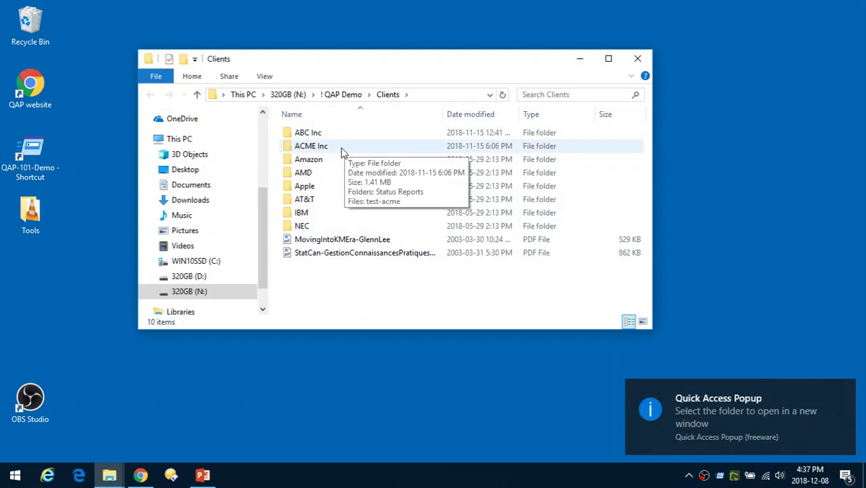
Open the ! QAP Demo favorite in a new window with the Alternative menu, popped up over the Clients Explorer window
{"action": "left_click", "coordinate": [327, 149]}
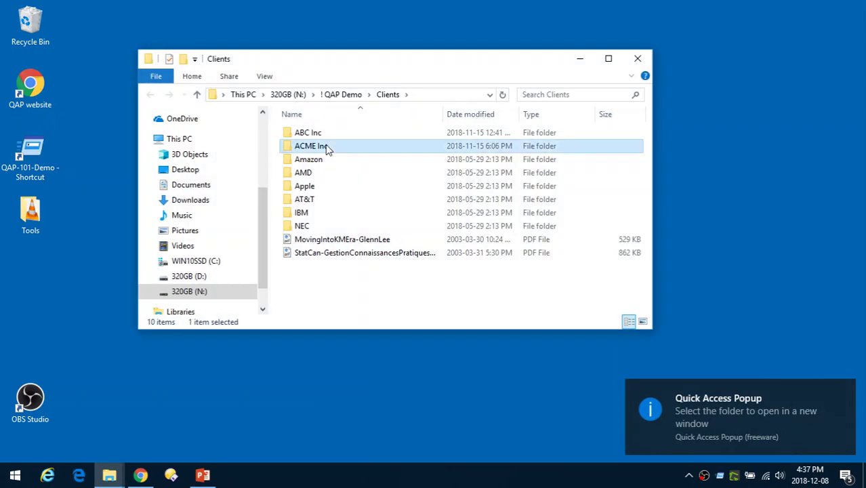
{"action": "middle_click", "coordinate": [327, 149]}
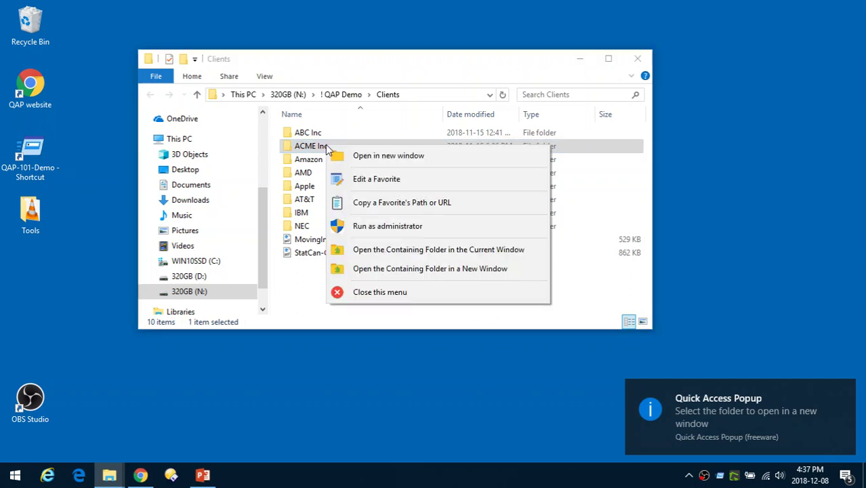
{"action": "left_click", "coordinate": [366, 157]}
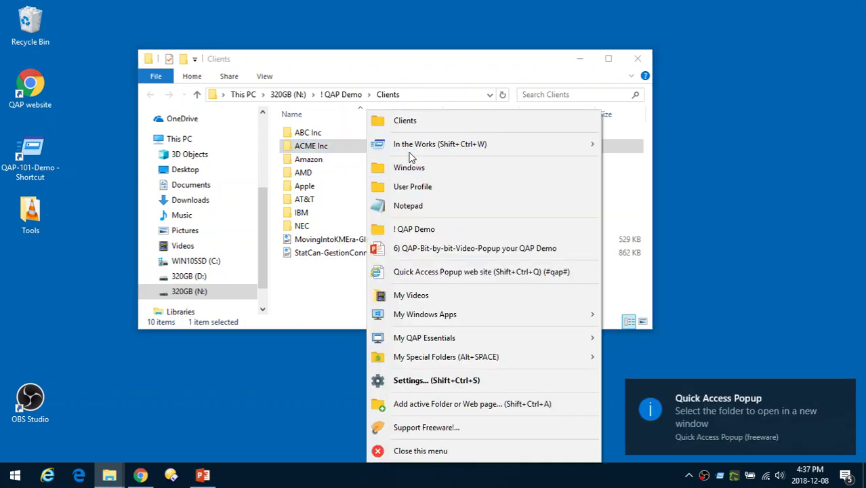
{"action": "left_click", "coordinate": [424, 233]}
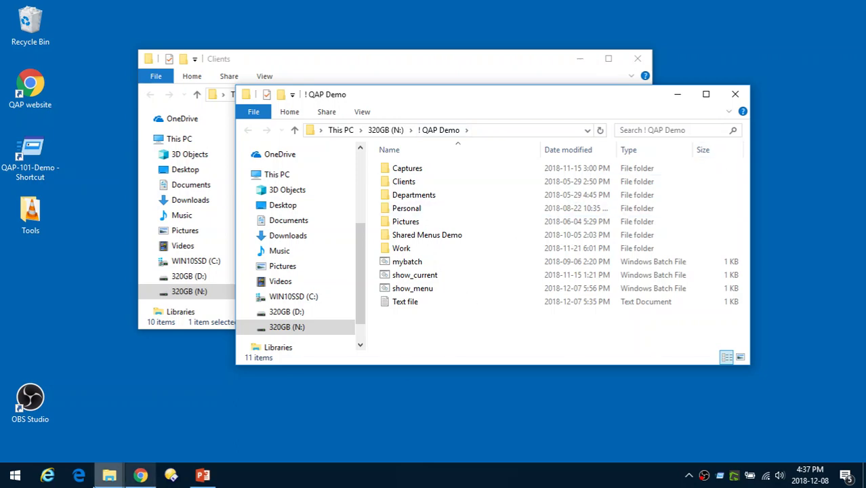
Review the PowerPoint slide, minimize it, and open the show_menu batch file in the ! QAP Demo folder for editing
{"action": "left_click", "coordinate": [203, 475]}
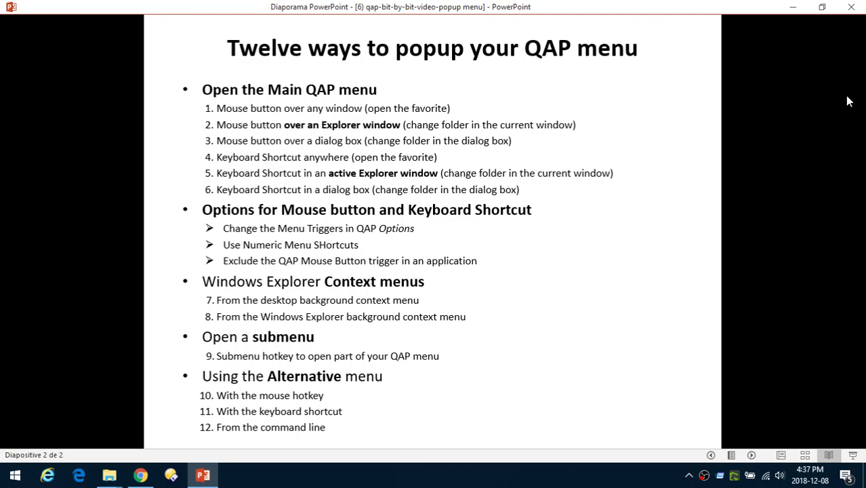
{"action": "left_click", "coordinate": [795, 8]}
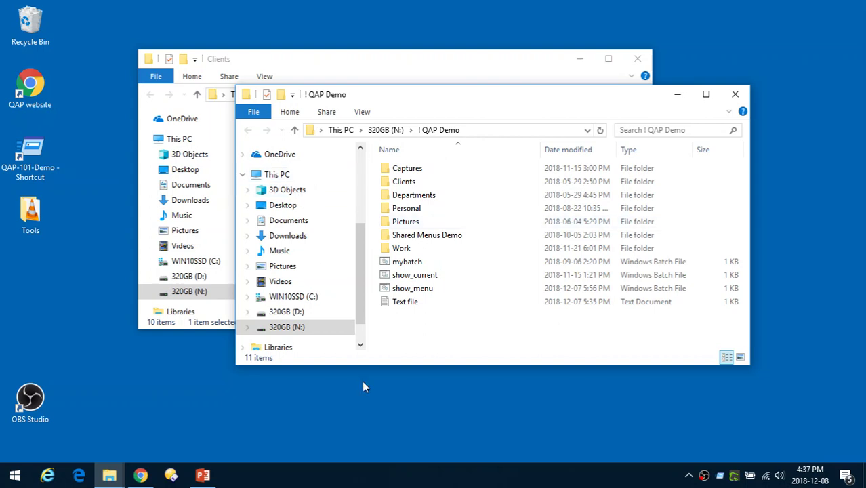
{"action": "left_click", "coordinate": [397, 291]}
{"action": "right_click", "coordinate": [397, 293]}
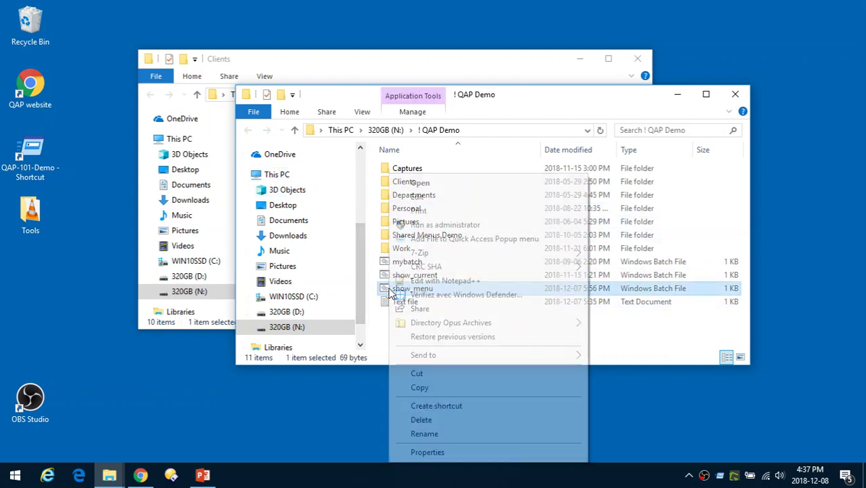
{"action": "left_click", "coordinate": [417, 198]}
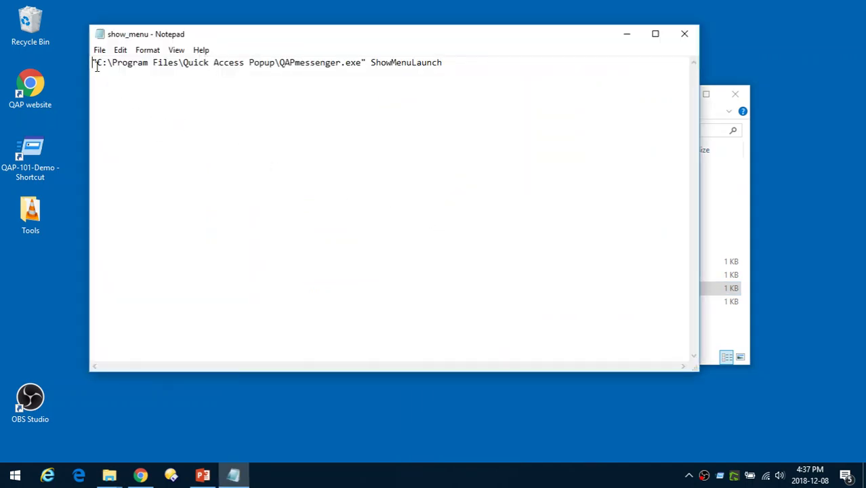
Examine the quoted QAPmessenger.exe path and the ShowMenuLaunch parameter in the show_menu batch file, and close it unchanged
{"action": "left_click_drag", "start_coordinate": [93, 62], "coordinate": [367, 62]}
{"action": "left_click", "coordinate": [344, 62]}
{"action": "left_click_drag", "start_coordinate": [280, 62], "coordinate": [341, 63]}
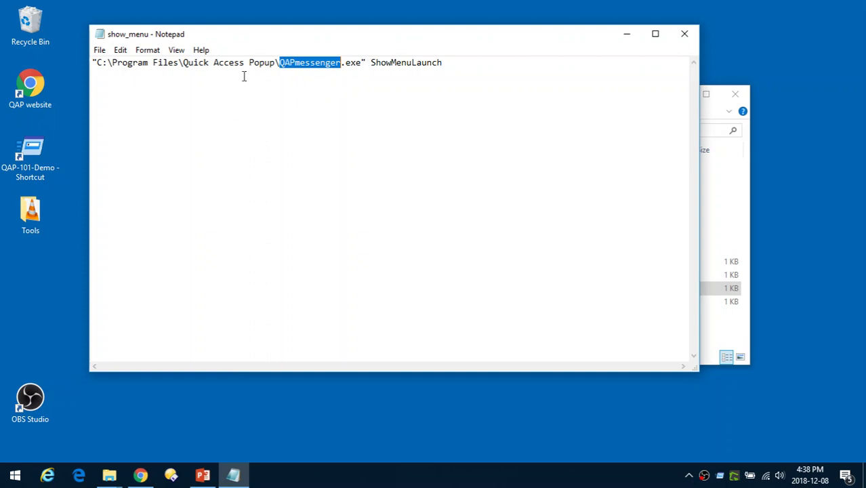
{"action": "left_click_drag", "start_coordinate": [366, 62], "coordinate": [360, 62]}
{"action": "left_click_drag", "start_coordinate": [101, 62], "coordinate": [79, 60]}
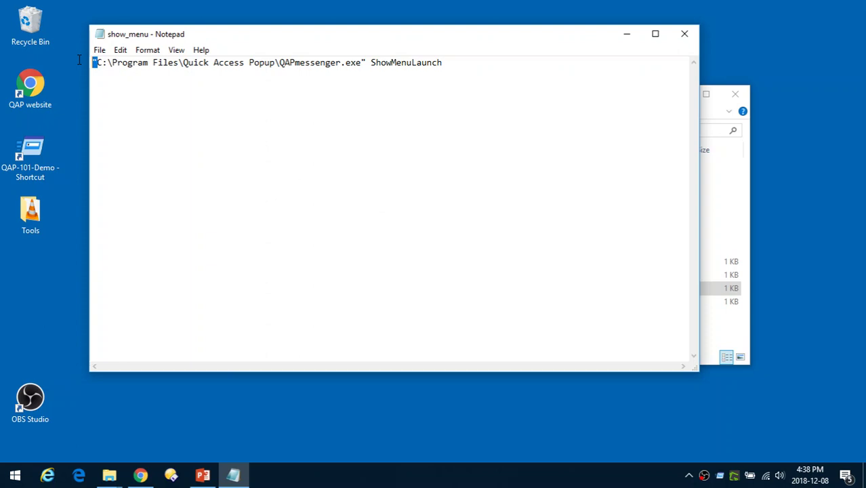
{"action": "double_click", "coordinate": [397, 62]}
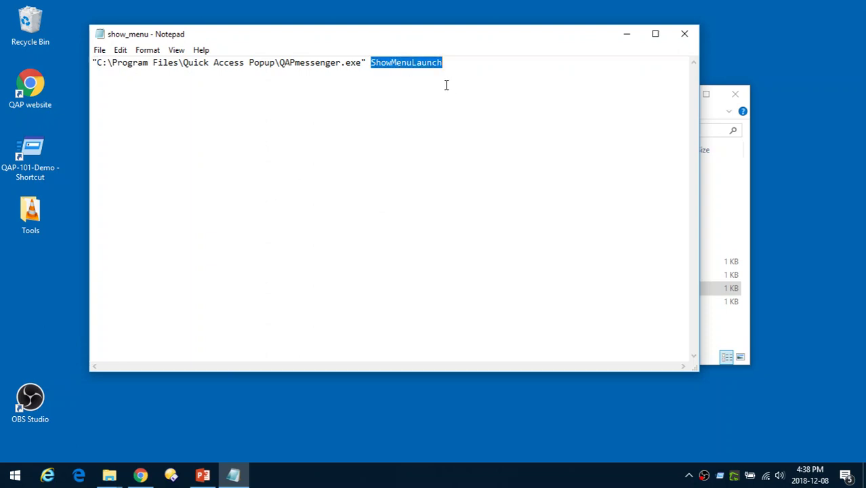
{"action": "left_click", "coordinate": [418, 78]}
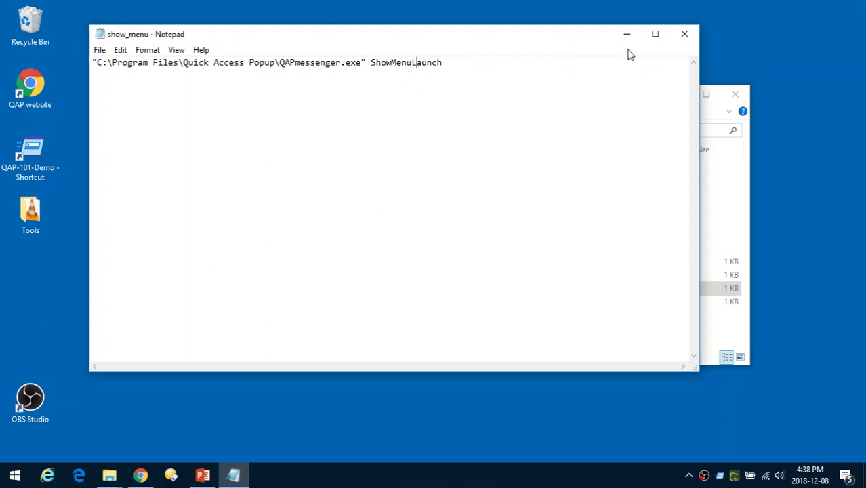
{"action": "left_click", "coordinate": [679, 30]}
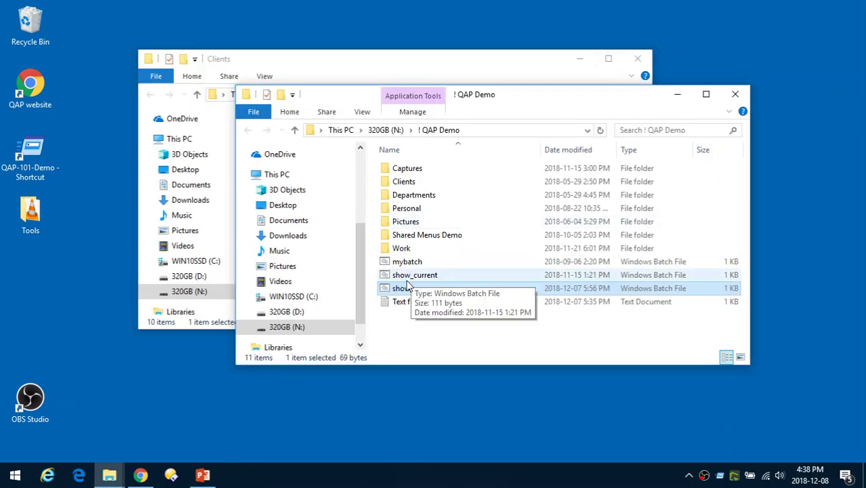
Run the show_menu batch file to pop up the QAP menu, launch Notepad from it, and close Notepad again
{"action": "double_click", "coordinate": [389, 293]}
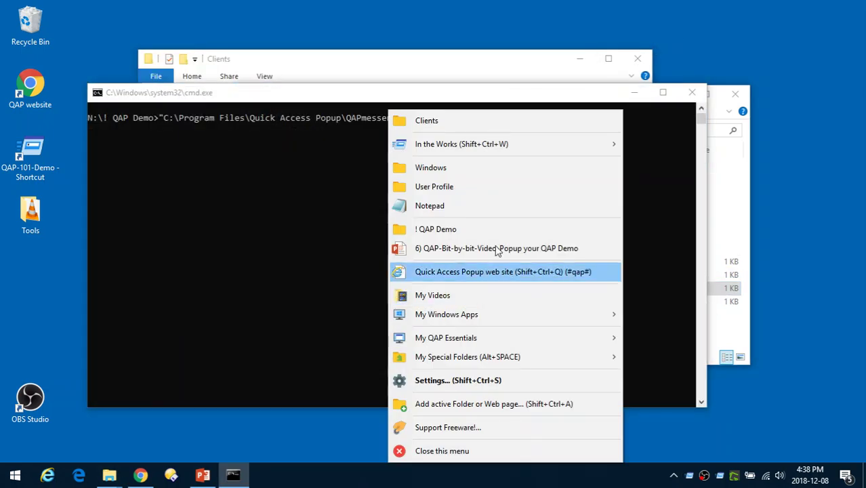
{"action": "left_click", "coordinate": [453, 205]}
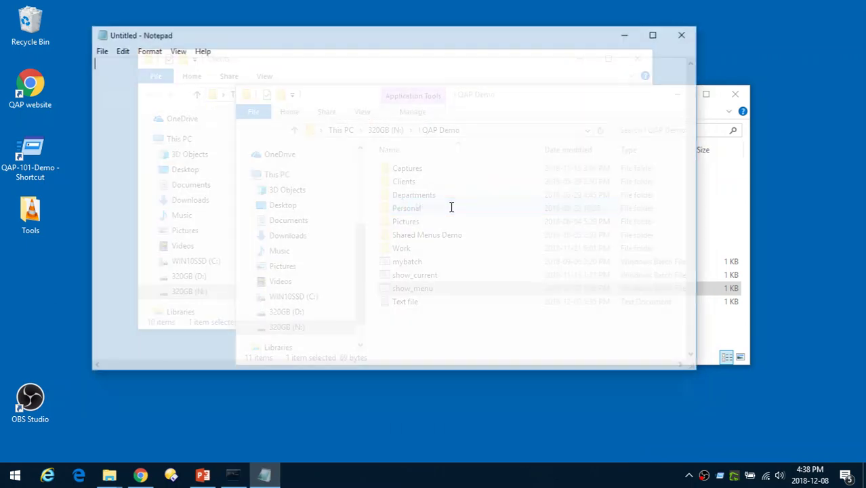
{"action": "left_click", "coordinate": [690, 39]}
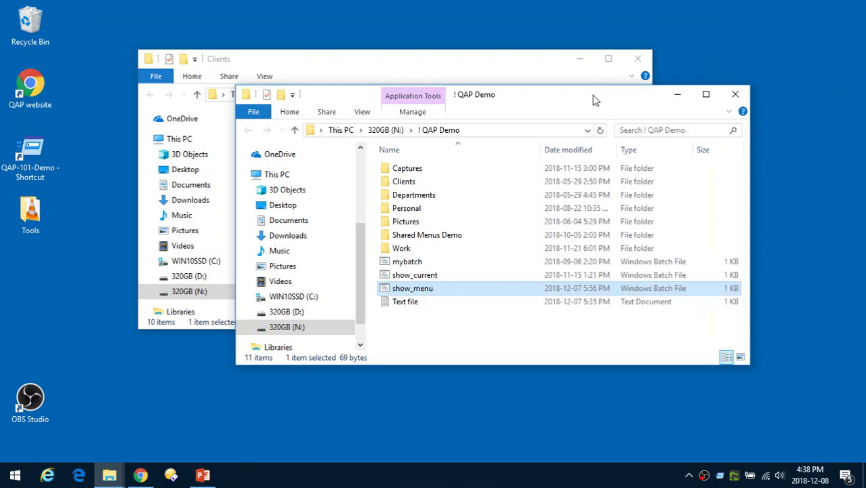
{"action": "left_click_drag", "start_coordinate": [596, 99], "coordinate": [557, 87]}
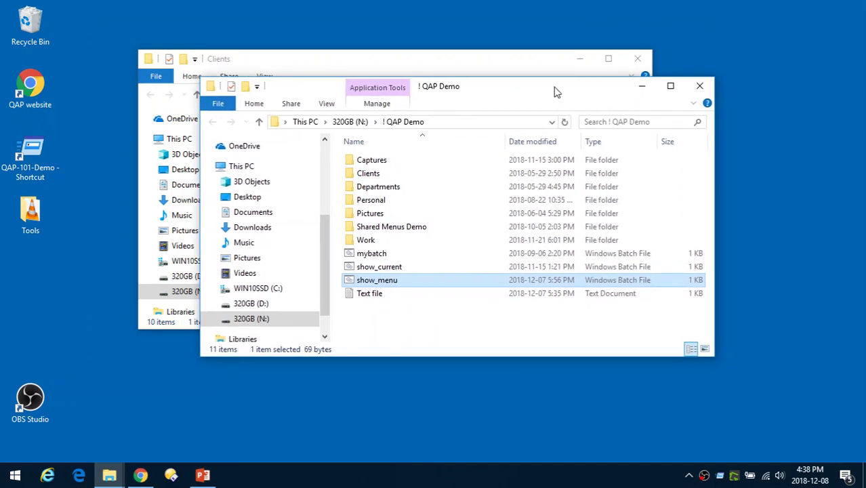